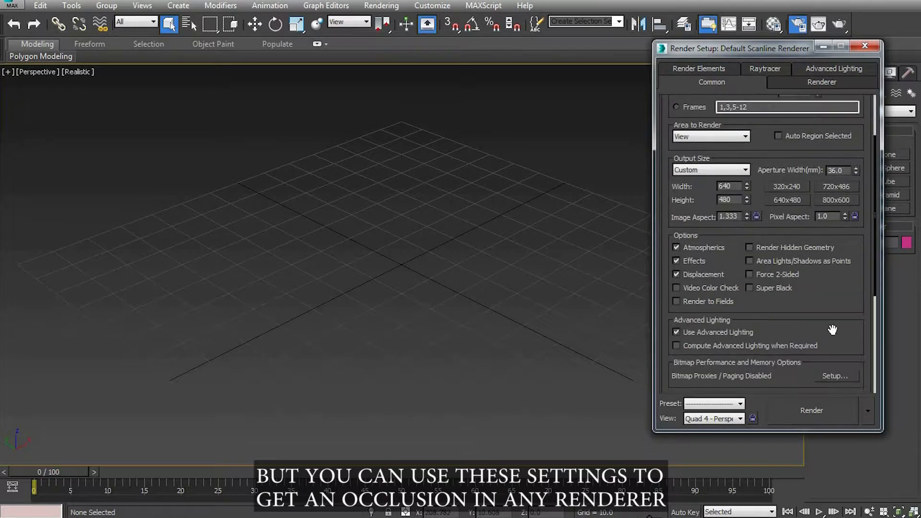
# Step: Assign NVIDIA mental ray as the production renderer and close the render setup
pyautogui.click(759, 384)
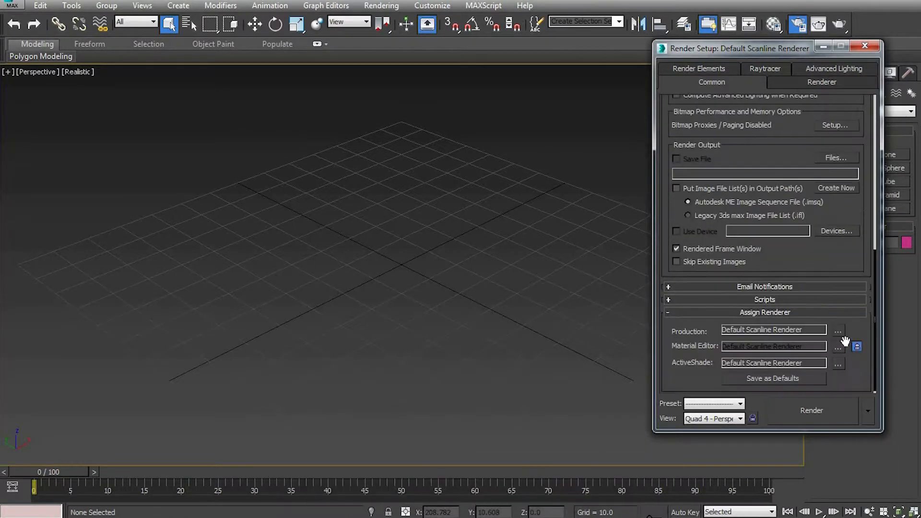
pyautogui.click(837, 330)
pyautogui.click(734, 166)
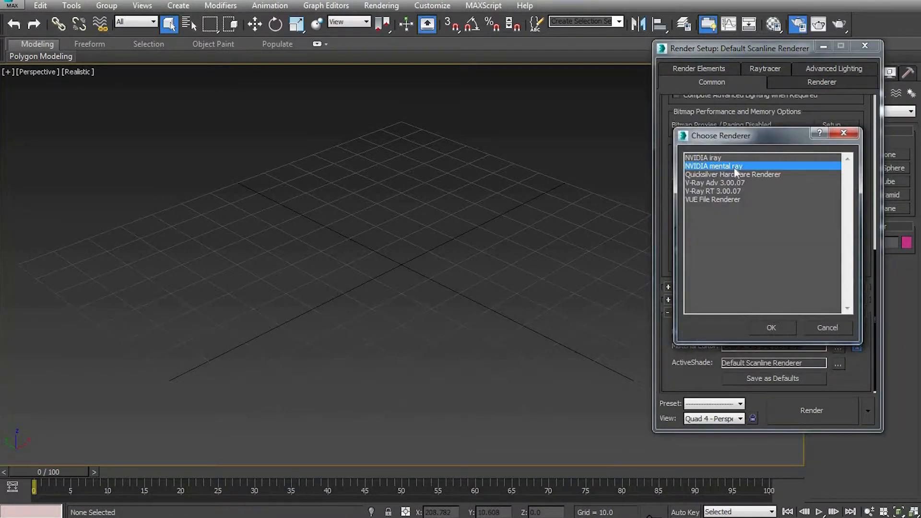
pyautogui.click(773, 328)
pyautogui.click(865, 46)
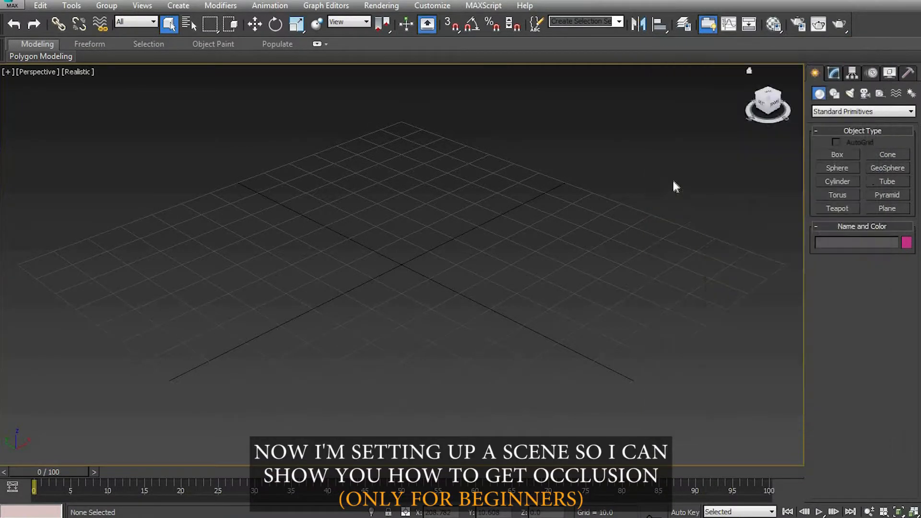
# Step: Create a flat plane about 265 by 255 units around the grid centre in the perspective view
pyautogui.click(886, 209)
pyautogui.scroll(-5, 446, 293)
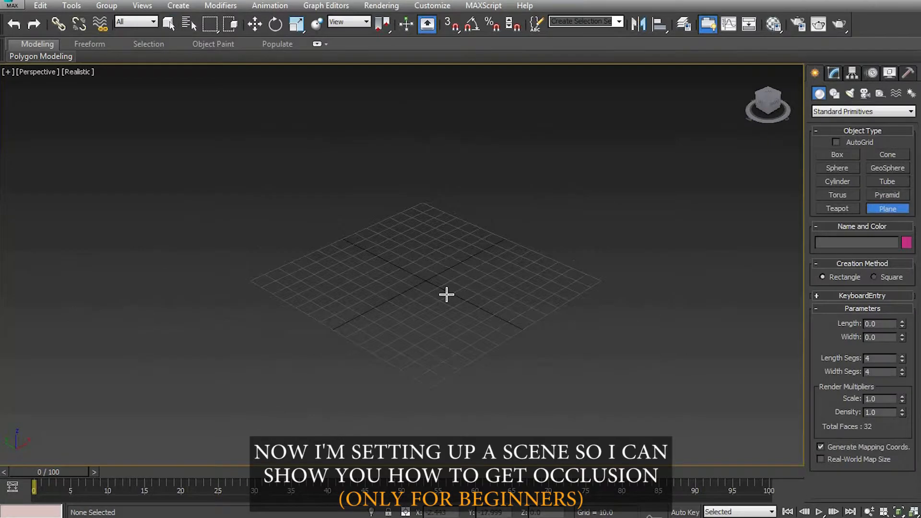
pyautogui.moveTo(162, 240); pyautogui.dragTo(769, 244)
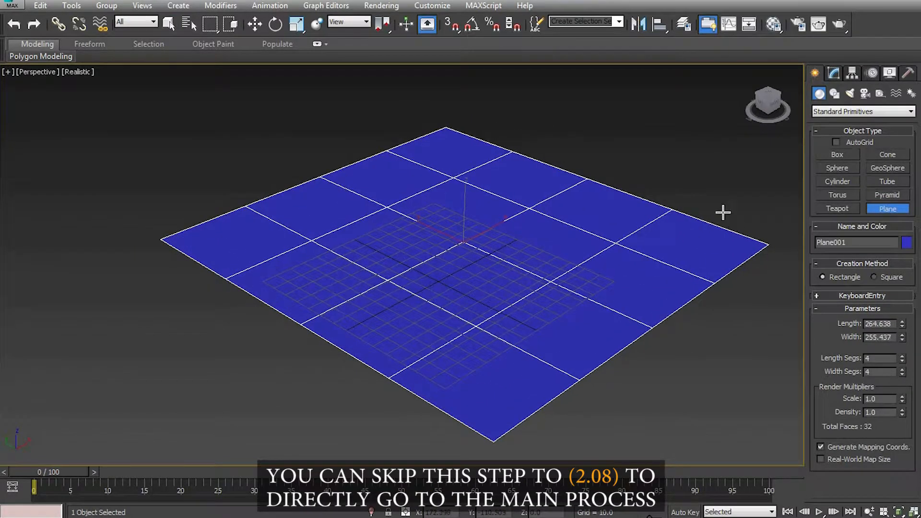
pyautogui.press('w')
pyautogui.click(698, 189)
pyautogui.click(307, 216)
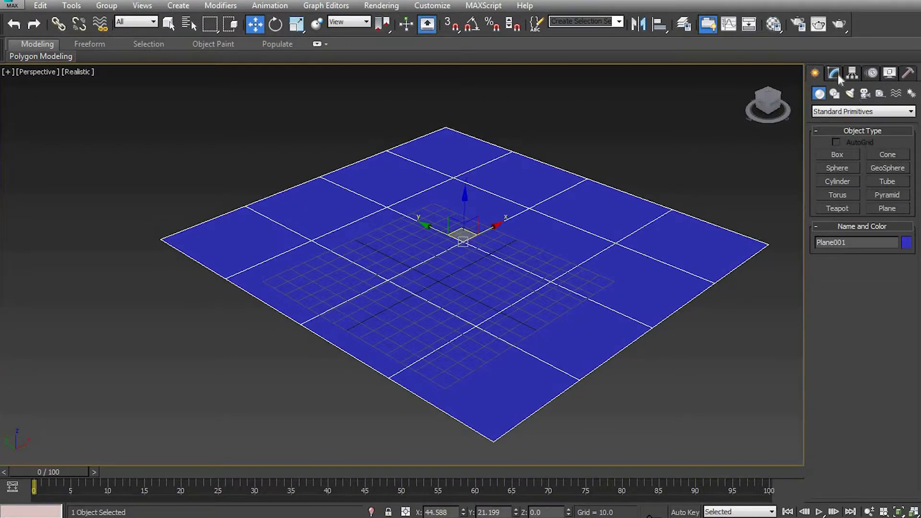
# Step: Apply an Edit Poly modifier to the plane
pyautogui.click(837, 74)
pyautogui.click(849, 108)
pyautogui.write('edit p')
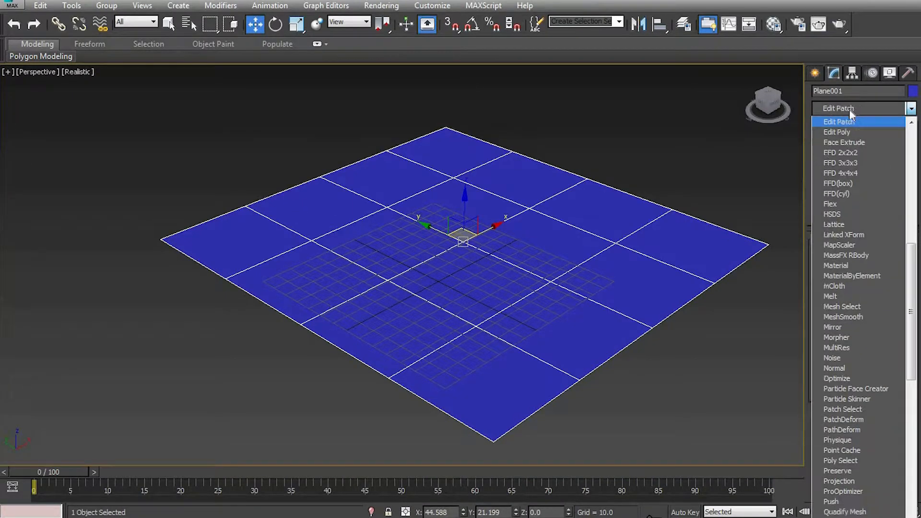
pyautogui.click(864, 123)
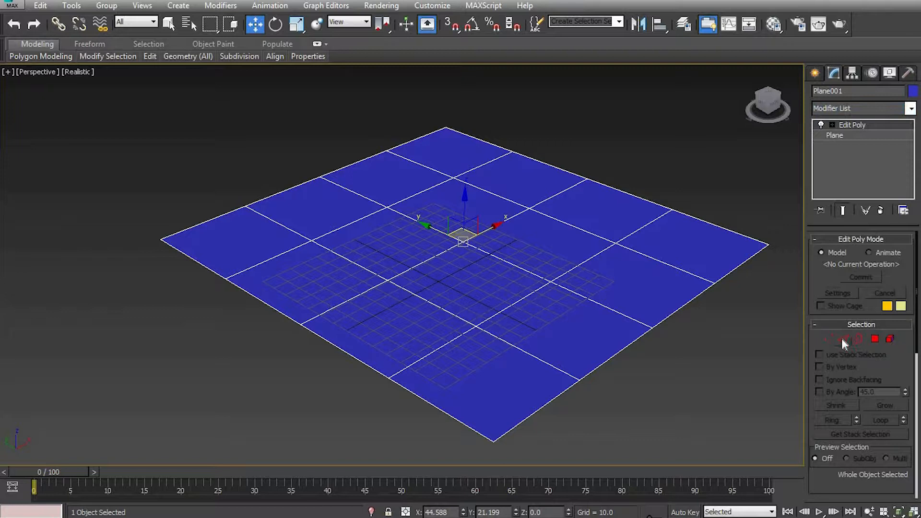
# Step: Extend the plane's whole back edge straight up about 252 units to form a wall, and leave edge editing
pyautogui.click(843, 339)
pyautogui.doubleClick(184, 231)
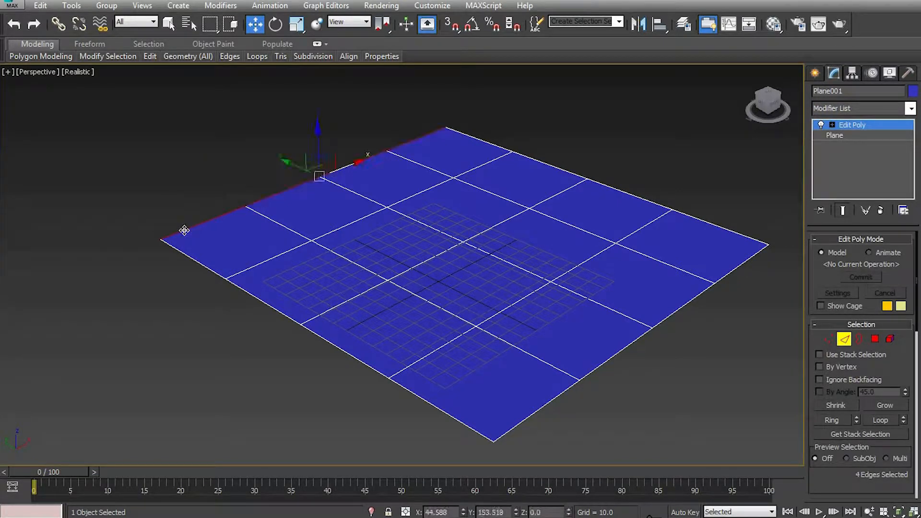
pyautogui.scroll(-6, 314, 139)
pyautogui.moveTo(386, 157); pyautogui.dragTo(413, 281, button='middle')
pyautogui.keyDown('shift'); pyautogui.moveTo(336, 211); pyautogui.dragTo(330, 130); pyautogui.keyUp('shift')
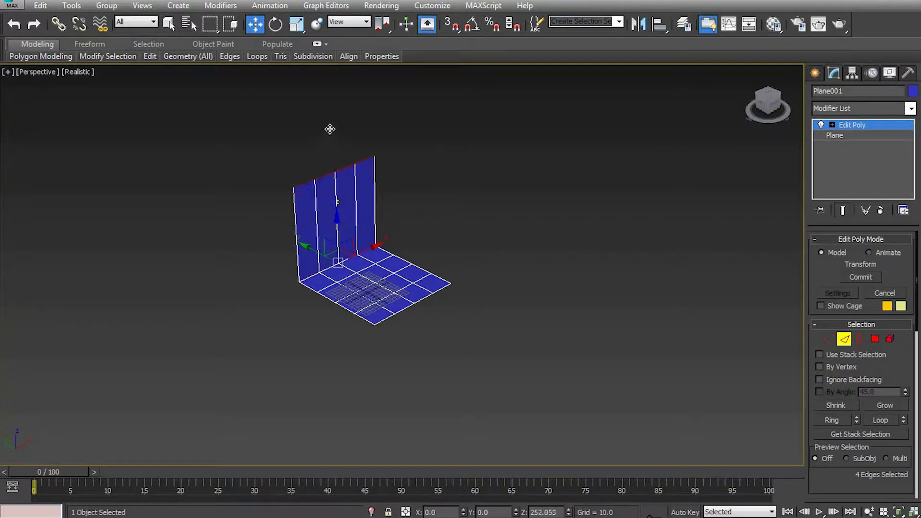
pyautogui.keyDown('shift'); pyautogui.moveTo(358, 179); pyautogui.dragTo(358, 178); pyautogui.keyUp('shift')
pyautogui.press('2')
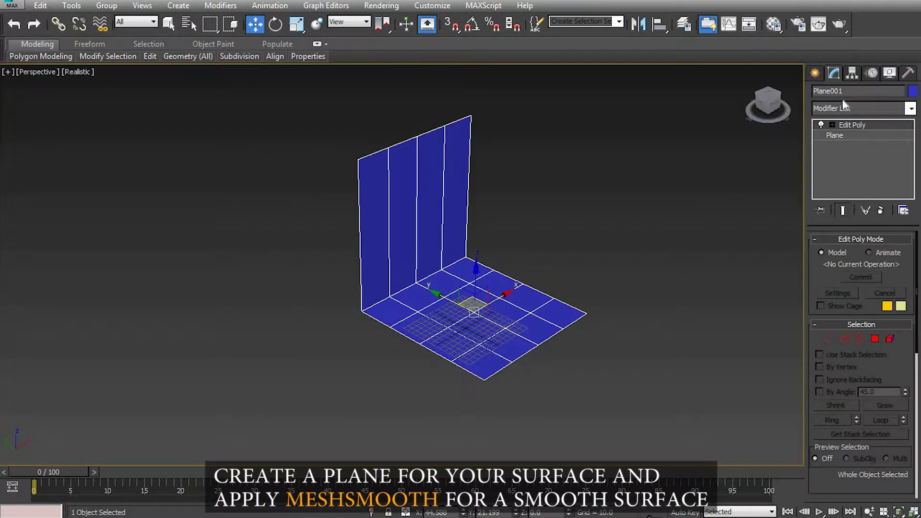
# Step: Add a MeshSmooth modifier with 3 iterations to the L-shaped backdrop and deselect it
pyautogui.click(851, 109)
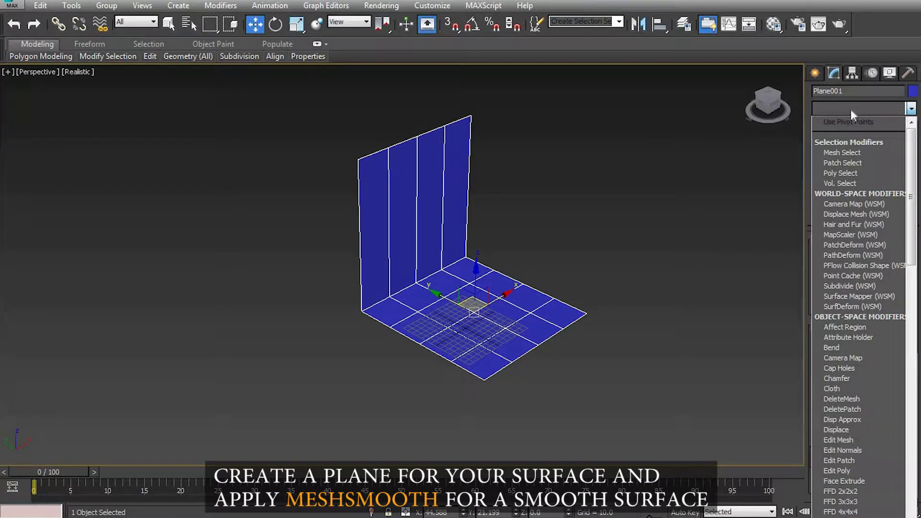
pyautogui.press('m')
pyautogui.press('m')
pyautogui.press('m')
pyautogui.press('m')
pyautogui.press('m')
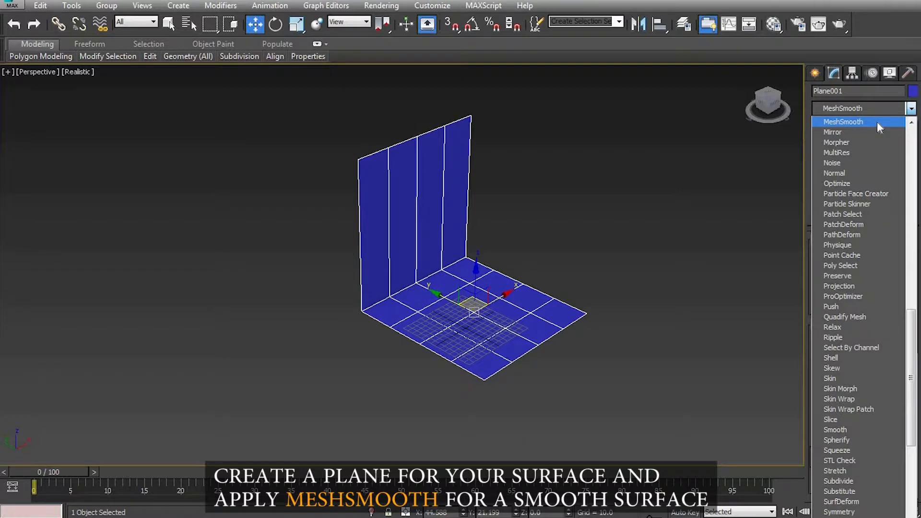
pyautogui.click(877, 122)
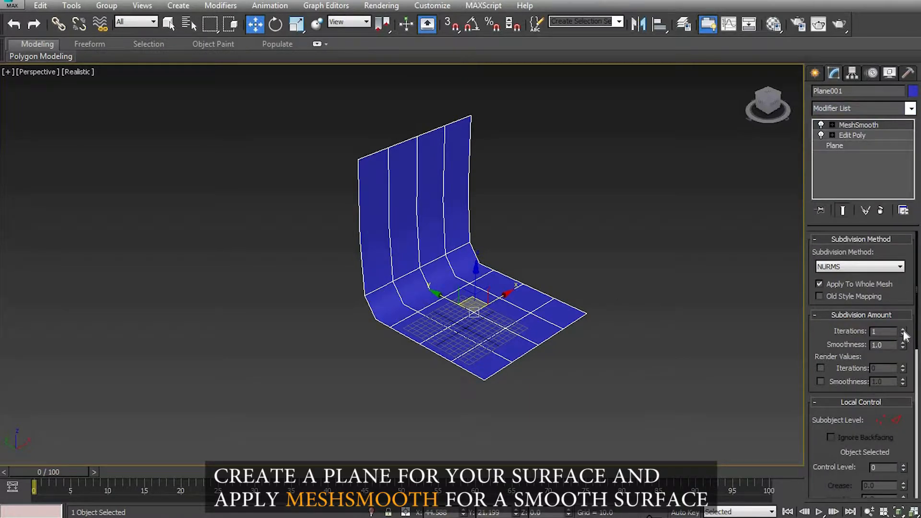
pyautogui.click(692, 303)
pyautogui.scroll(5, 519, 319)
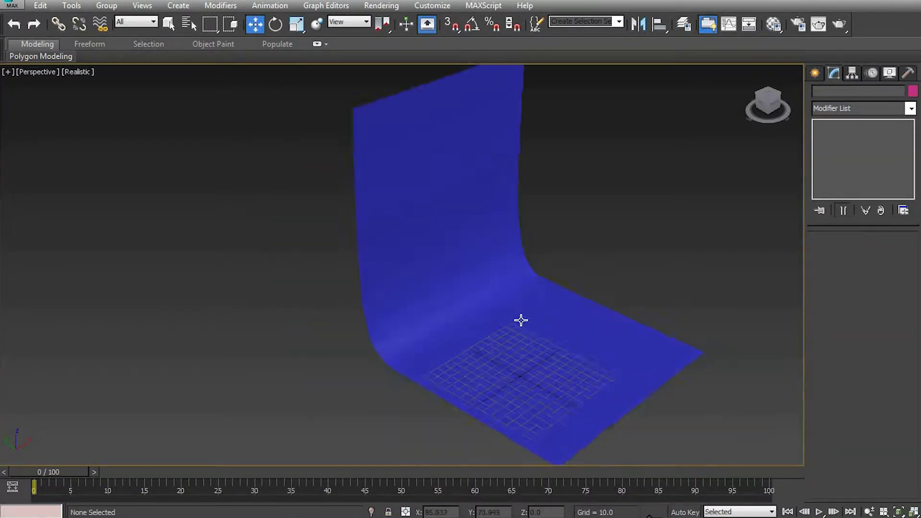
# Step: Scale the smoothed backdrop wider and shift it along X to about 17.35
pyautogui.scroll(-6, 518, 319)
pyautogui.click(431, 372)
pyautogui.press('r')
pyautogui.moveTo(392, 378); pyautogui.dragTo(354, 383)
pyautogui.press('w')
pyautogui.click(606, 339)
pyautogui.scroll(4, 533, 371)
pyautogui.click(549, 361)
pyautogui.moveTo(487, 339); pyautogui.dragTo(464, 340)
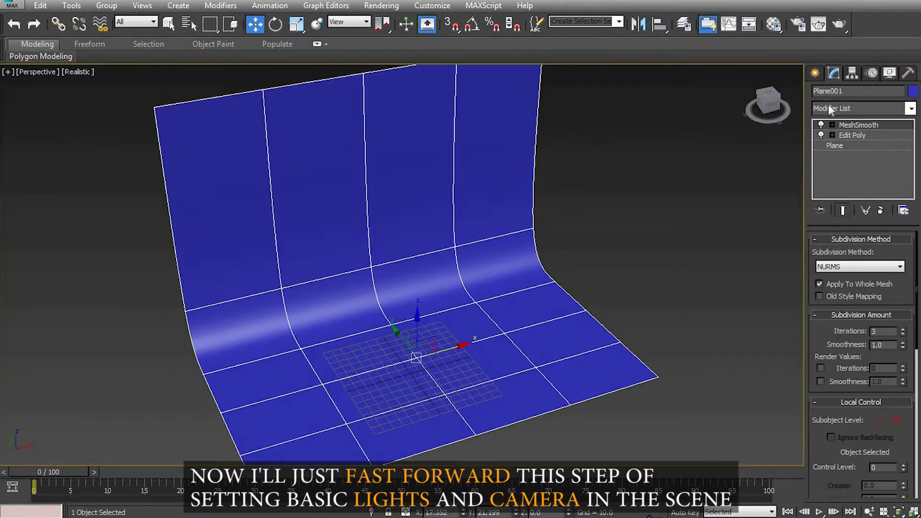
# Step: Create a teapot with a radius of about 28 units on the backdrop floor near the grid centre and deselect it
pyautogui.click(814, 73)
pyautogui.click(838, 209)
pyautogui.moveTo(416, 360); pyautogui.dragTo(438, 368)
pyautogui.rightClick(624, 269)
pyautogui.click(624, 270)
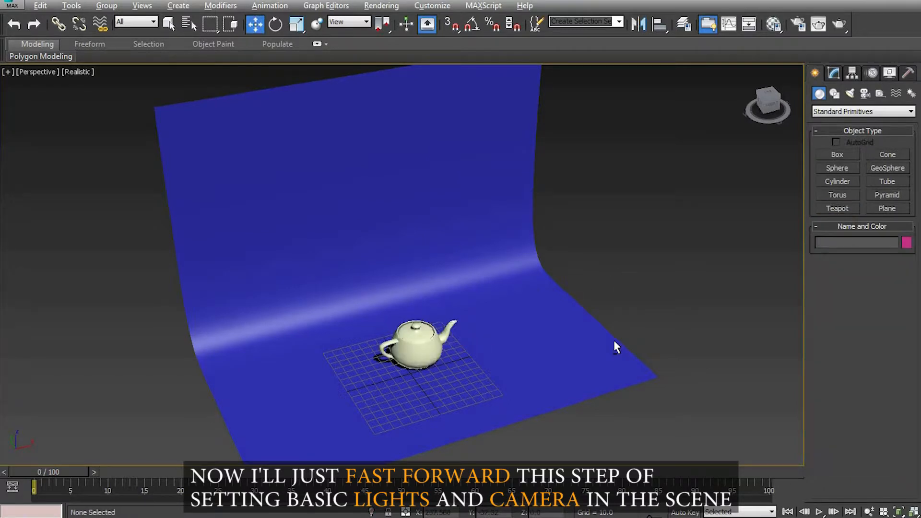
# Step: Create a standard Target Spot light in the Left view, aimed at the teapot from about 297 units away
pyautogui.keyDown('alt'); pyautogui.moveTo(618, 338); pyautogui.dragTo(589, 325, button='middle'); pyautogui.keyUp('alt')
pyautogui.scroll(-5, 590, 320)
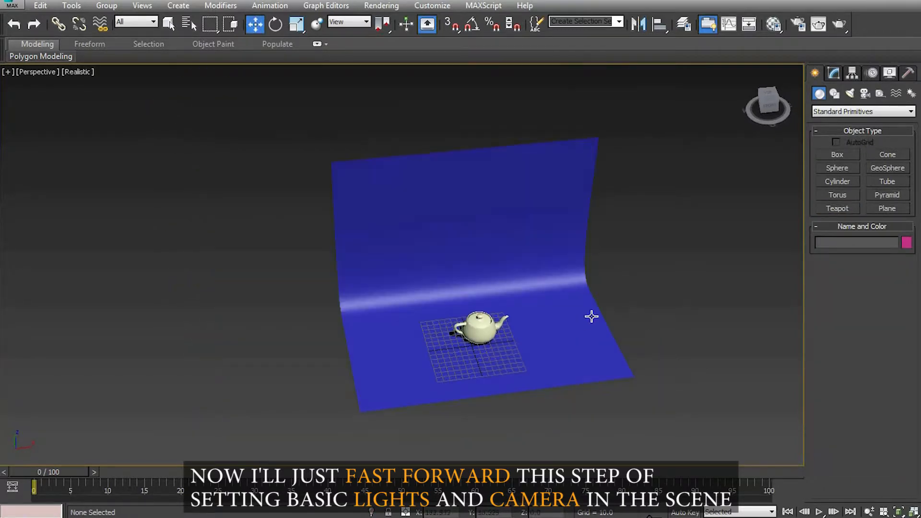
pyautogui.click(850, 93)
pyautogui.click(833, 110)
pyautogui.click(836, 126)
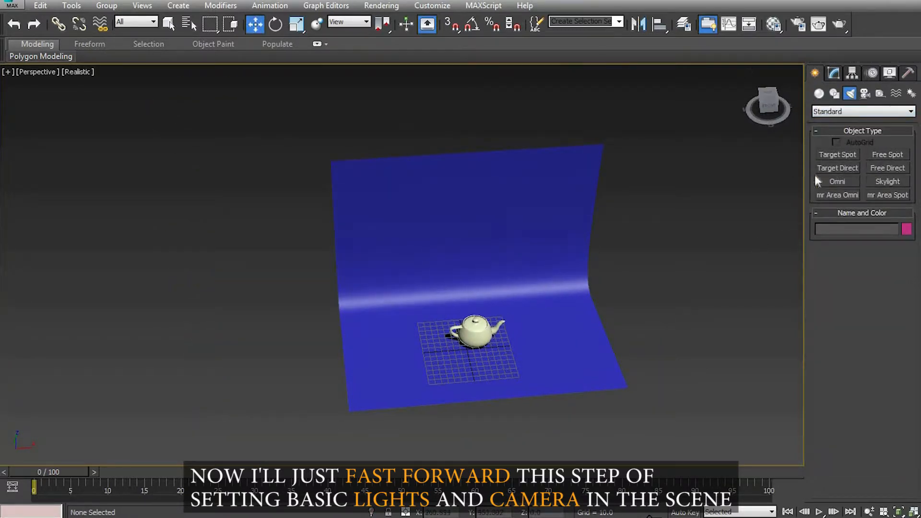
pyautogui.click(835, 155)
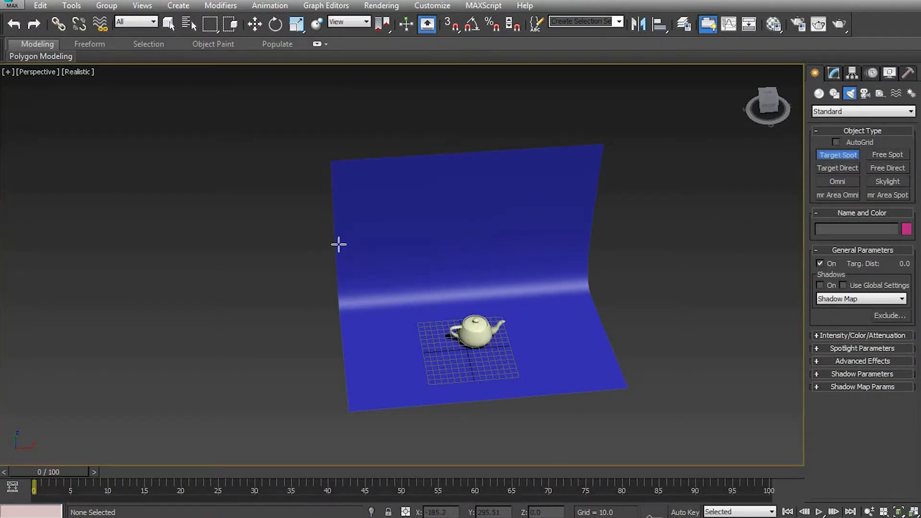
pyautogui.hotkey('alt', 'w')
pyautogui.scroll(-5, 72, 325)
pyautogui.moveTo(132, 336); pyautogui.dragTo(152, 414, button='middle')
pyautogui.moveTo(197, 322); pyautogui.dragTo(132, 418)
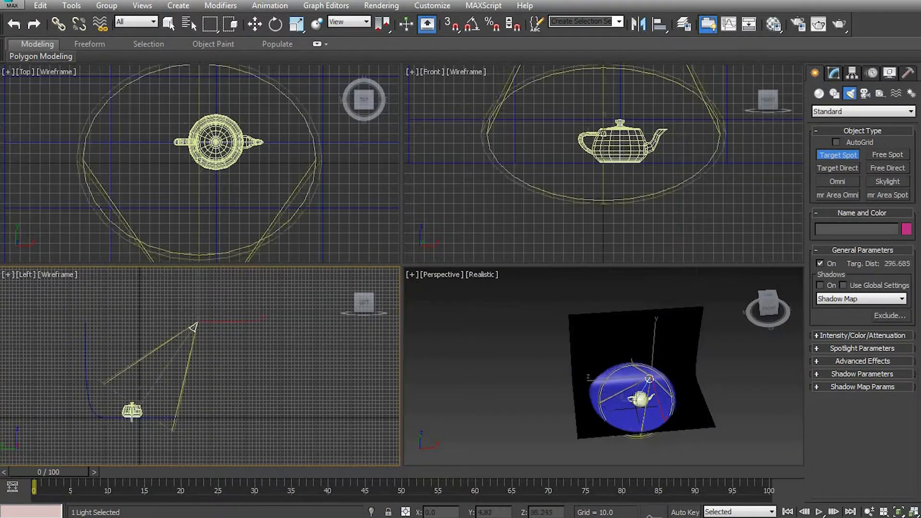
# Step: Move the spotlight high above the teapot in the Left view, to about Y -37 and Z 587
pyautogui.press('w')
pyautogui.moveTo(250, 322); pyautogui.dragTo(185, 322)
pyautogui.moveTo(134, 273); pyautogui.dragTo(130, 172)
pyautogui.scroll(-2, 214, 320)
pyautogui.moveTo(227, 322); pyautogui.dragTo(222, 381, button='middle')
pyautogui.moveTo(200, 302)
pyautogui.mouseDown()
pyautogui.moveTo(188, 302)
pyautogui.moveTo(199, 302)
pyautogui.mouseUp()
# Step: Shift the spotlight along X to about -212 in the maximized perspective view and keep it selected
pyautogui.click(718, 365)
pyautogui.hotkey('alt', 'w')
pyautogui.click(547, 178)
pyautogui.moveTo(585, 164); pyautogui.dragTo(440, 162)
pyautogui.click(436, 220)
pyautogui.click(459, 196)
# Step: Turn on the spotlight's shadows, set their type to Ray Traced Shadows and deselect the light
pyautogui.click(834, 74)
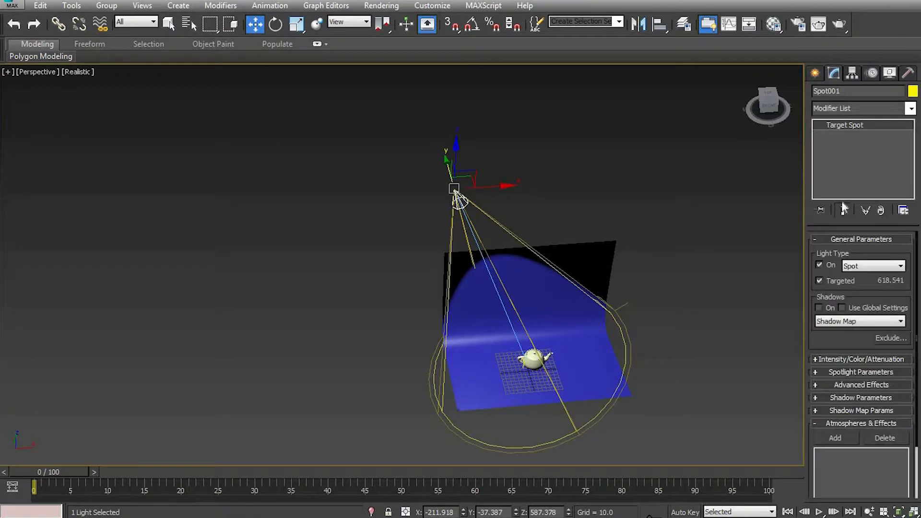
pyautogui.click(819, 307)
pyautogui.click(876, 321)
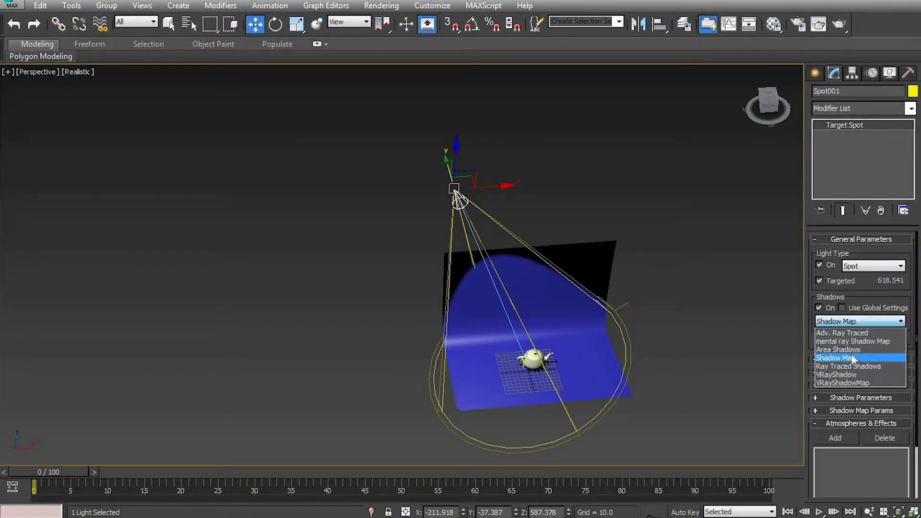
pyautogui.click(871, 366)
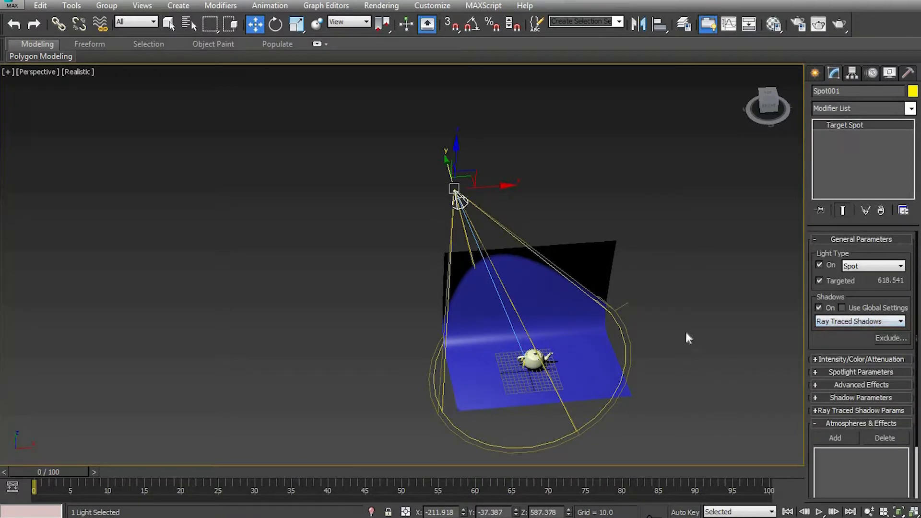
pyautogui.click(686, 332)
# Step: Create a standard Target camera aimed at the teapot, switch to its view and orbit it to frame the teapot
pyautogui.scroll(5, 575, 380)
pyautogui.click(815, 74)
pyautogui.click(865, 93)
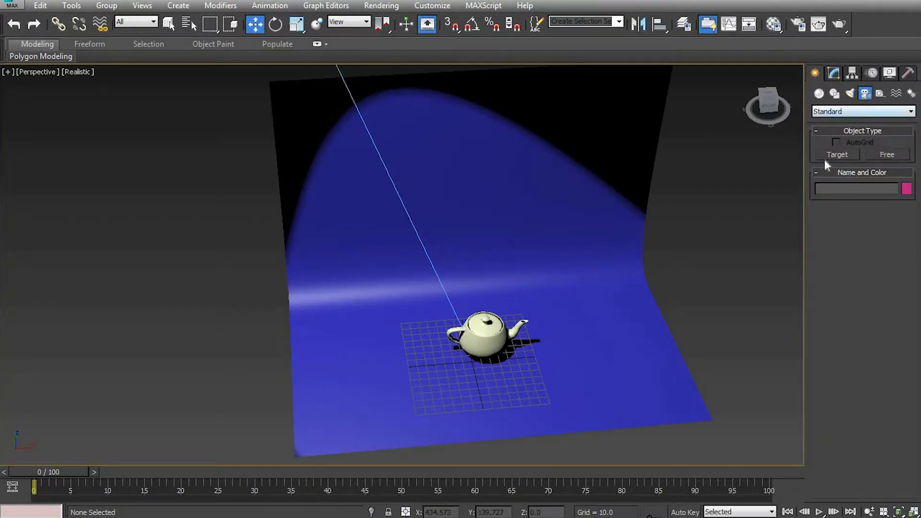
pyautogui.click(826, 157)
pyautogui.scroll(-3, 625, 378)
pyautogui.moveTo(577, 453); pyautogui.dragTo(529, 331)
pyautogui.press('w')
pyautogui.press('c')
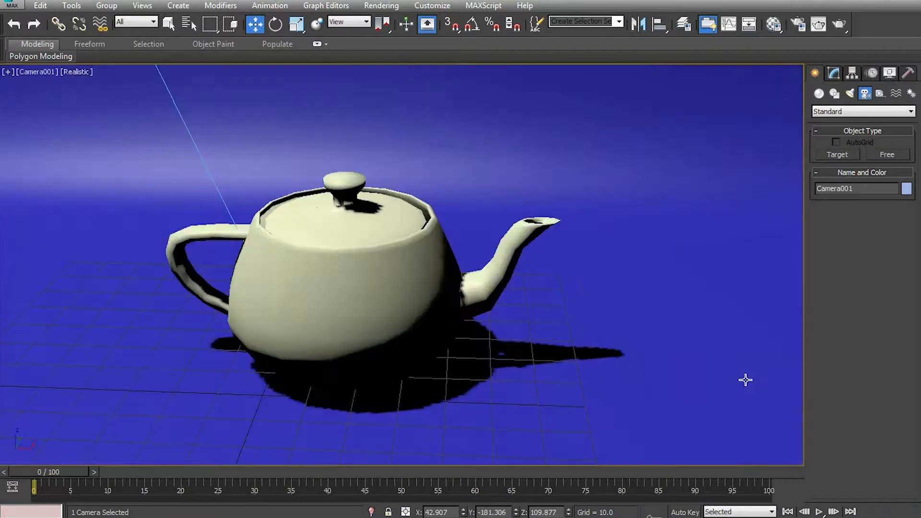
pyautogui.keyDown('alt'); pyautogui.moveTo(557, 343); pyautogui.dragTo(605, 296, button='middle'); pyautogui.keyUp('alt')
pyautogui.keyDown('alt'); pyautogui.moveTo(569, 325); pyautogui.dragTo(561, 329, button='middle'); pyautogui.keyUp('alt')
# Step: Set the teapot's segments to 32
pyautogui.click(461, 269)
pyautogui.click(834, 72)
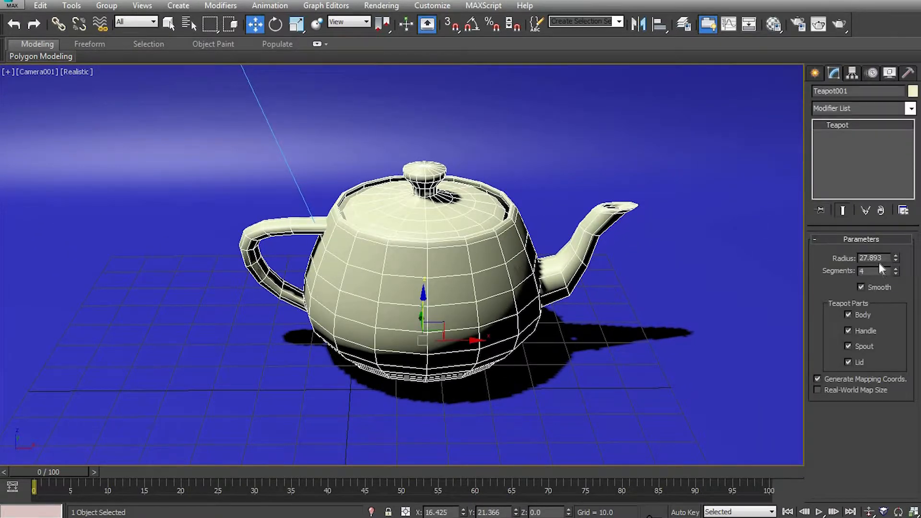
pyautogui.write('312')
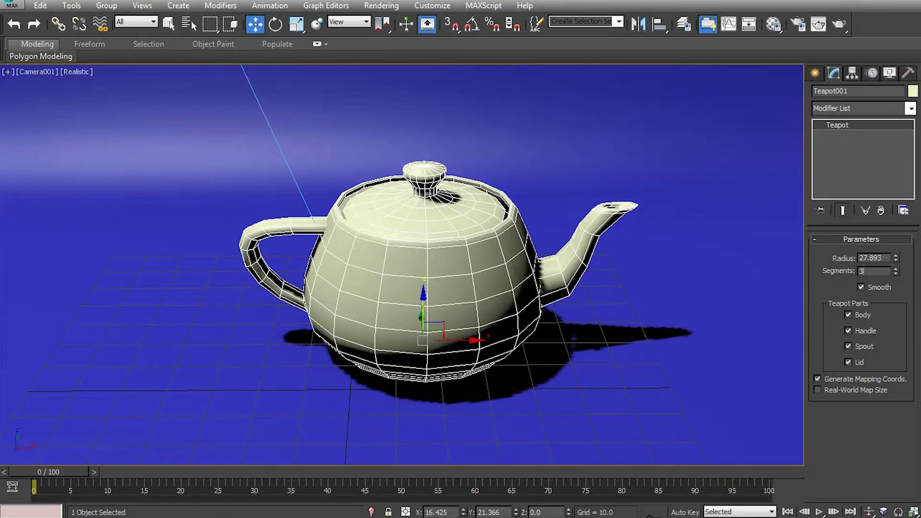
pyautogui.write('2')
pyautogui.press('Return')
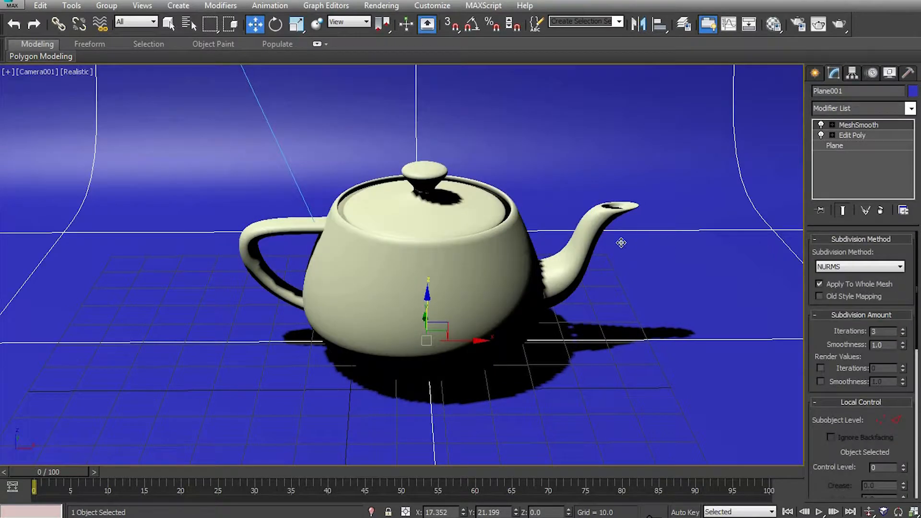
# Step: Change the first material slot to a mental ray Arch & Design material with the Glossy Finish template
pyautogui.press('m')
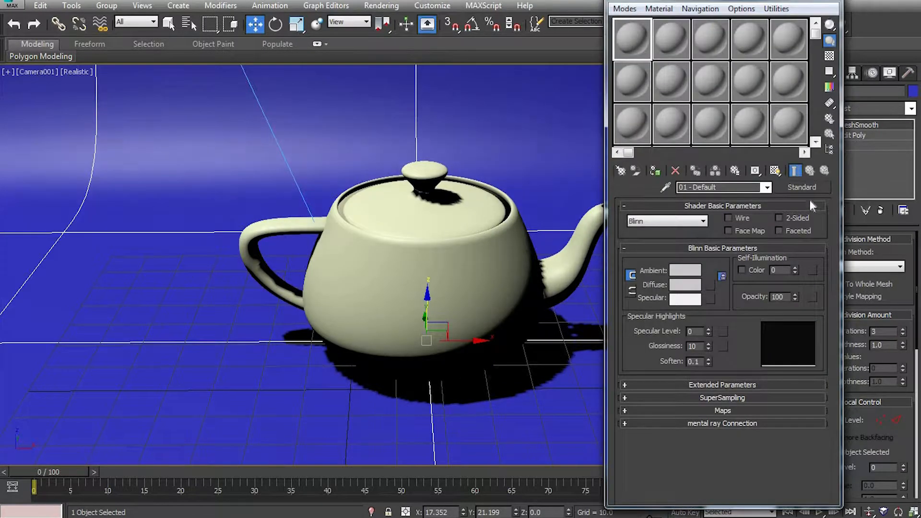
pyautogui.click(801, 187)
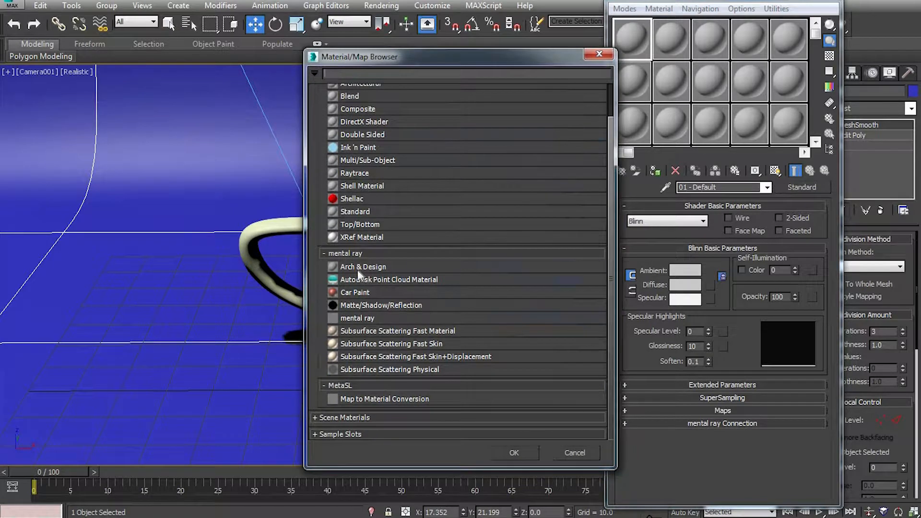
pyautogui.doubleClick(386, 272)
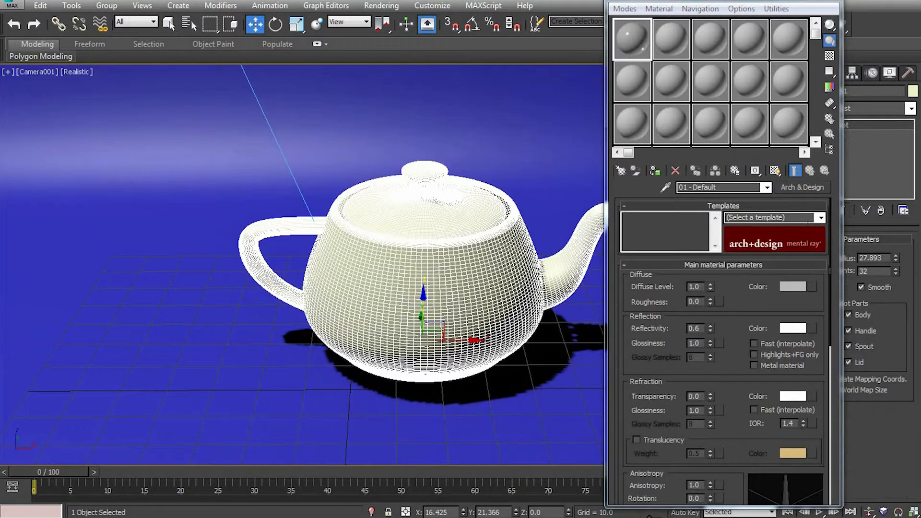
pyautogui.click(770, 217)
pyautogui.click(748, 254)
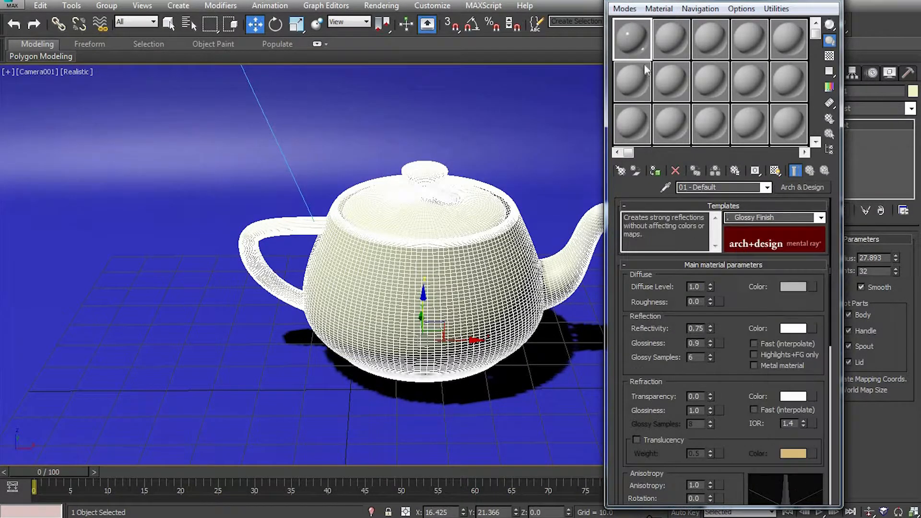
# Step: Set the Arch & Design material's diffuse color to a light salmon red
pyautogui.click(793, 287)
pyautogui.click(264, 72)
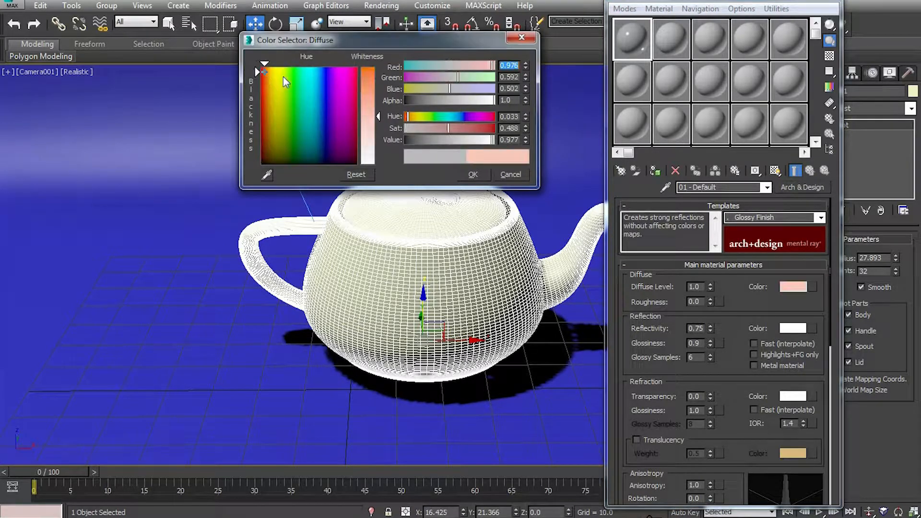
pyautogui.moveTo(378, 116); pyautogui.dragTo(379, 85)
pyautogui.moveTo(492, 140); pyautogui.dragTo(448, 142)
pyautogui.moveTo(378, 76); pyautogui.dragTo(380, 108)
pyautogui.moveTo(264, 77); pyautogui.dragTo(262, 68)
pyautogui.moveTo(375, 109); pyautogui.dragTo(379, 89)
pyautogui.click(472, 174)
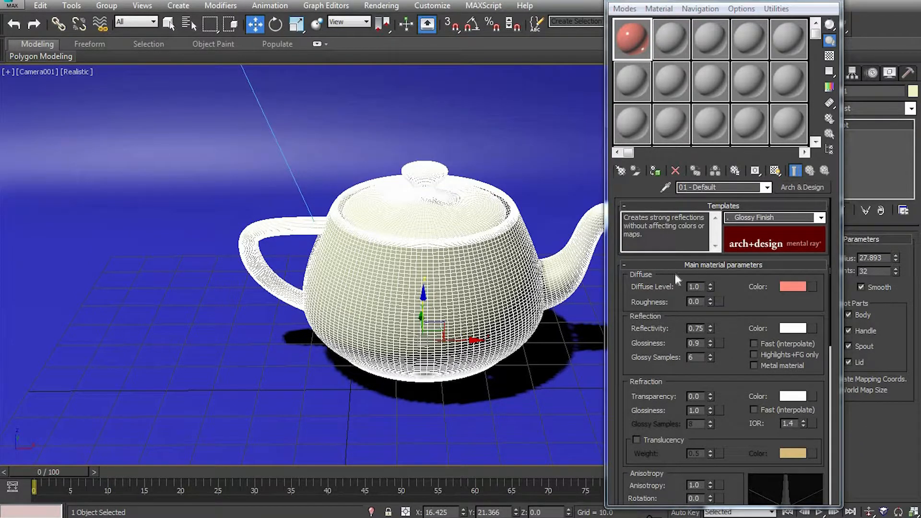
# Step: Assign the salmon material to the teapot and make the second slot an Arch & Design material with the Matte Finish template
pyautogui.click(655, 171)
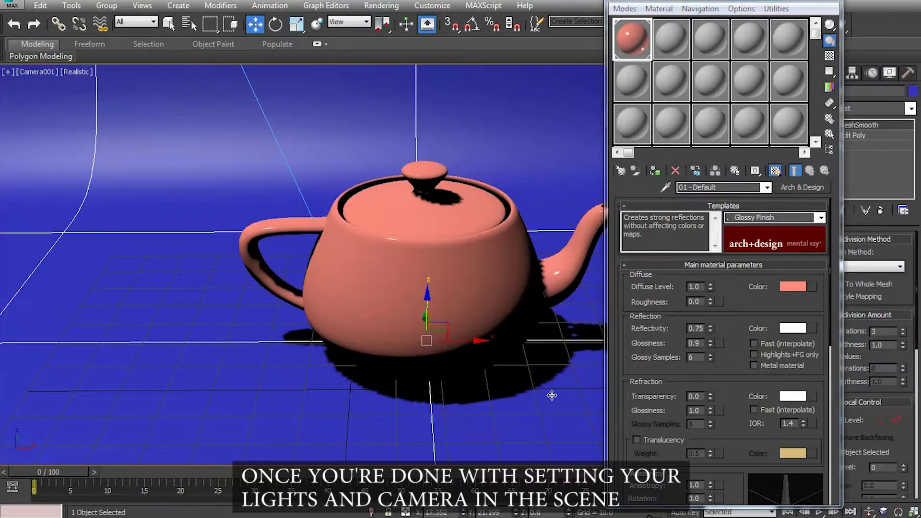
pyautogui.click(676, 36)
pyautogui.click(800, 187)
pyautogui.doubleClick(361, 268)
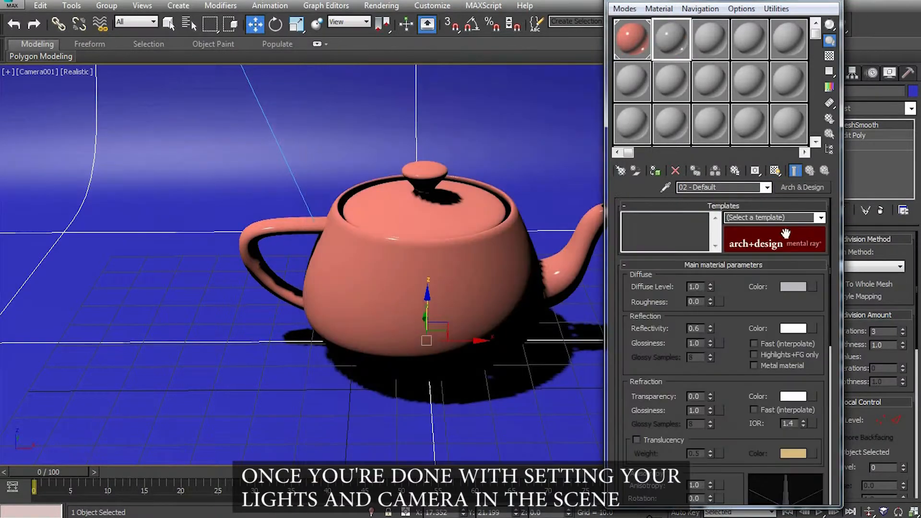
pyautogui.click(775, 217)
pyautogui.click(753, 225)
# Step: Set the second material's diffuse color to a dark grey with value 0.257 and assign it to the backdrop plane
pyautogui.click(793, 287)
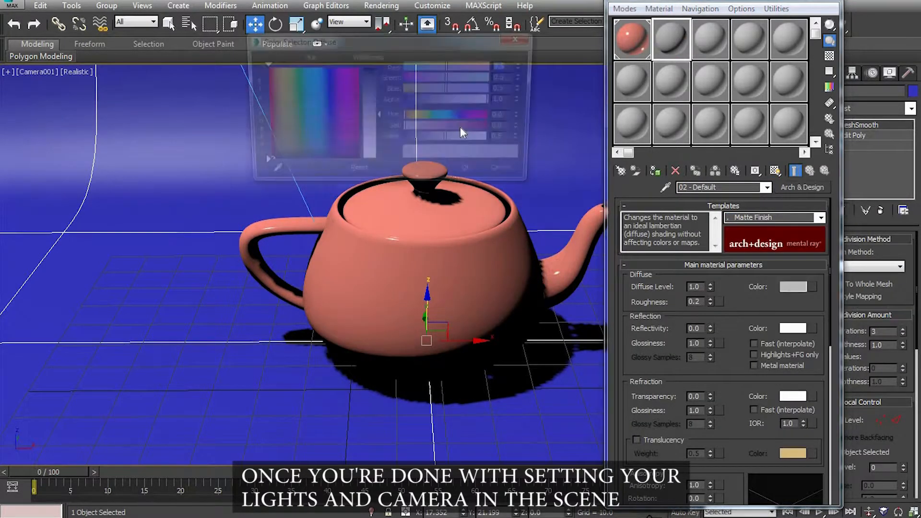
pyautogui.moveTo(379, 115); pyautogui.dragTo(382, 94)
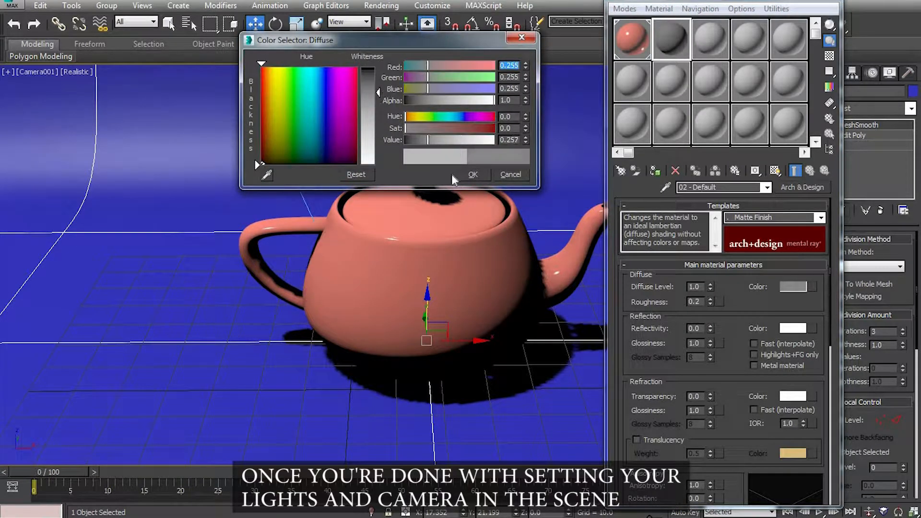
pyautogui.click(469, 175)
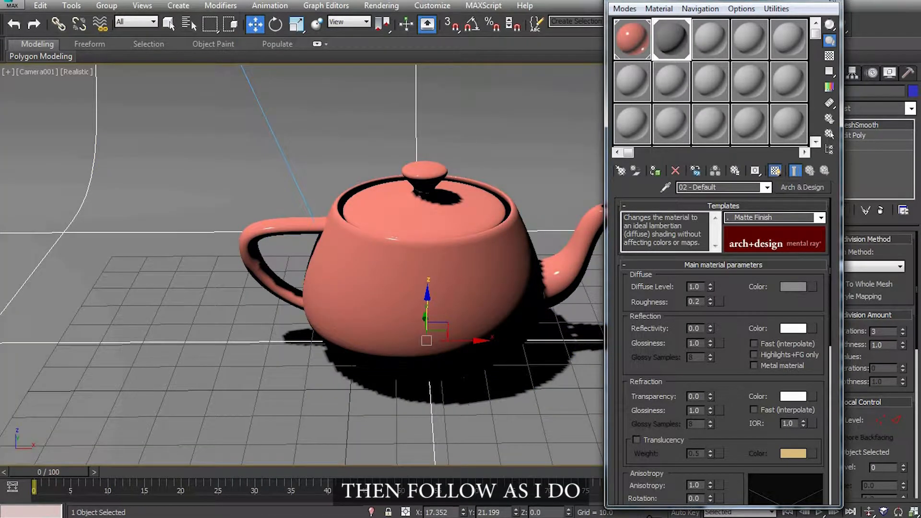
pyautogui.click(832, 1)
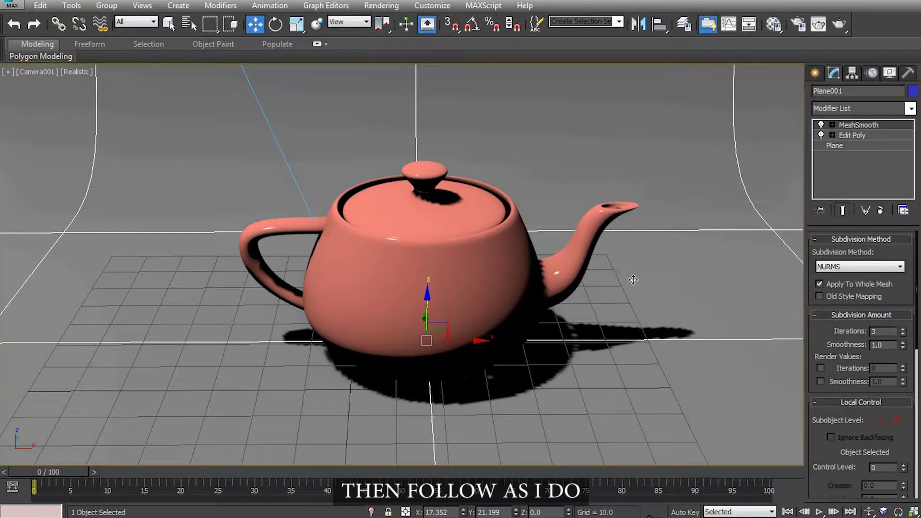
# Step: Set the render output to HDTV (video) at 1920x1080 with Force 2-Sided enabled, and render the camera view
pyautogui.click(798, 24)
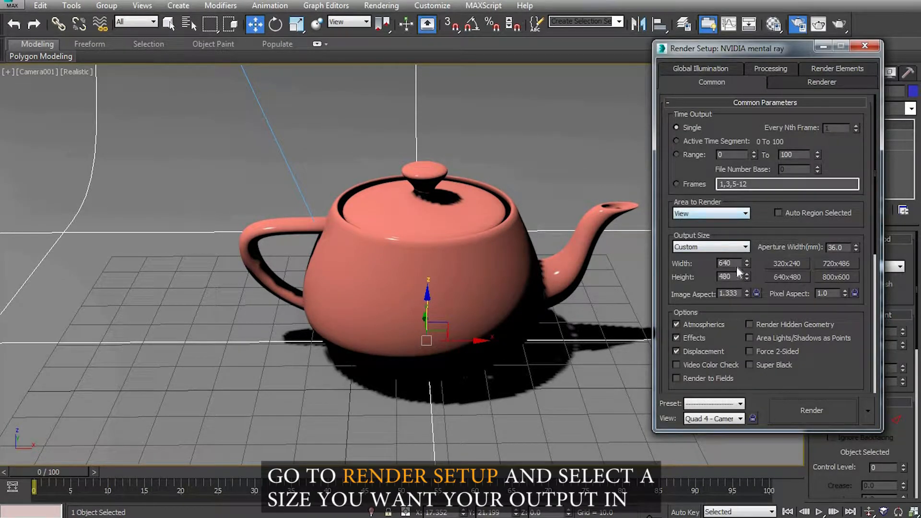
pyautogui.click(709, 247)
pyautogui.click(695, 396)
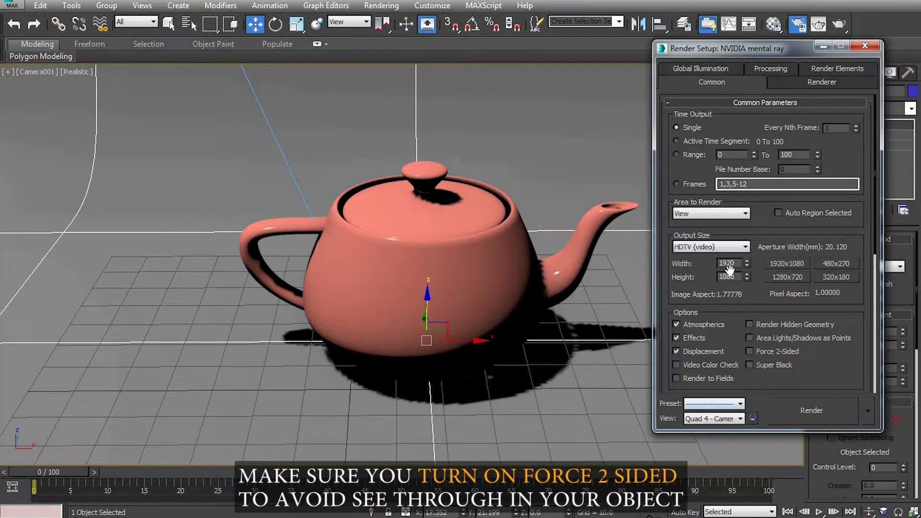
pyautogui.click(752, 352)
pyautogui.click(817, 411)
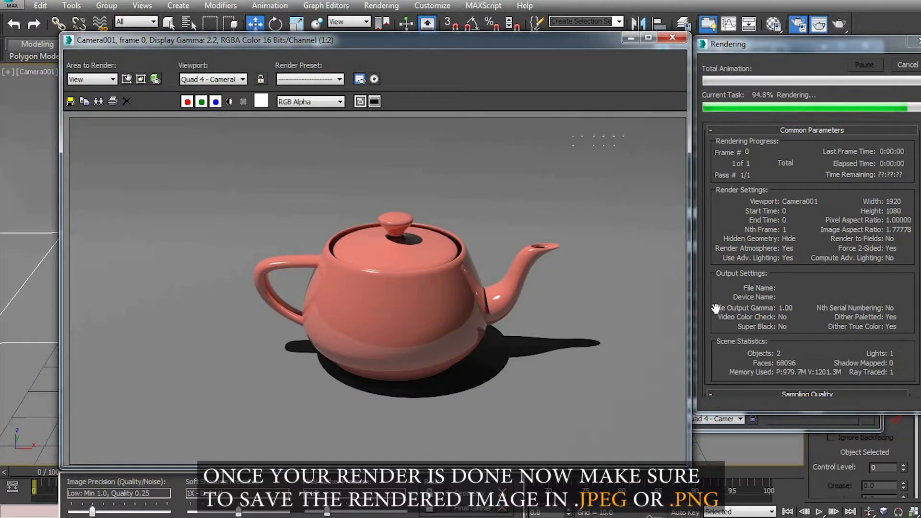
# Step: Save the rendered image to the Desktop as a JPEG file named teapot, and close the render windows
pyautogui.click(70, 101)
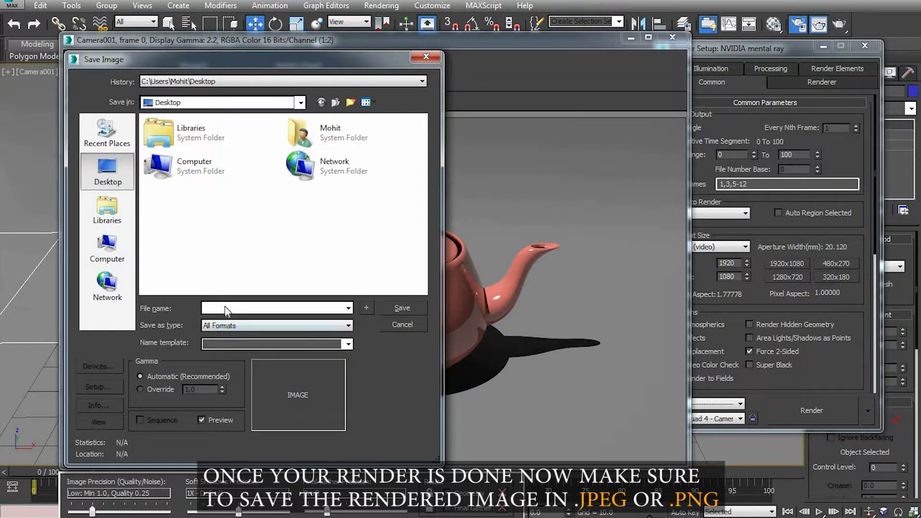
pyautogui.write('teapot')
pyautogui.click(272, 329)
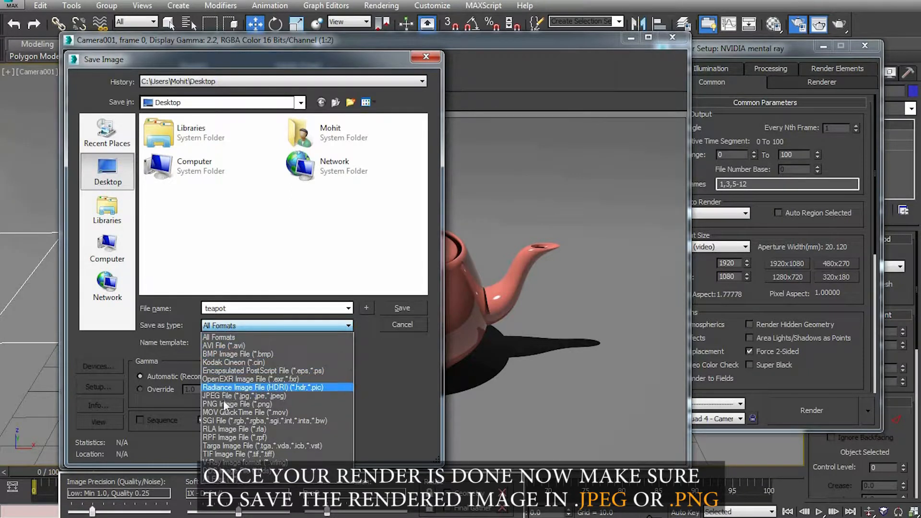
pyautogui.click(278, 395)
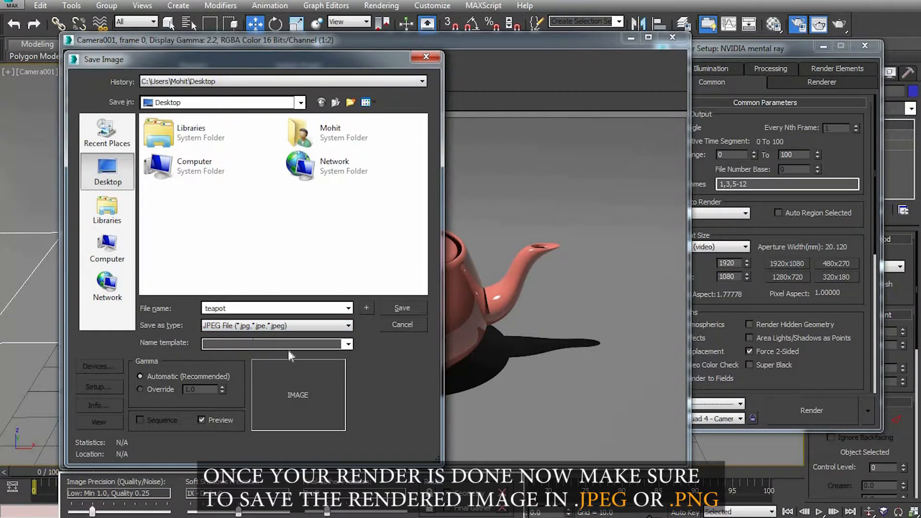
pyautogui.click(404, 308)
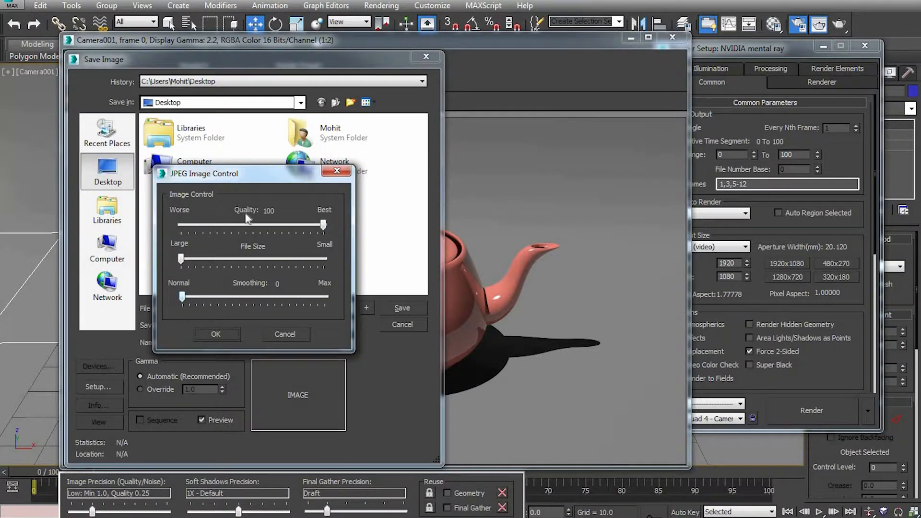
pyautogui.click(215, 335)
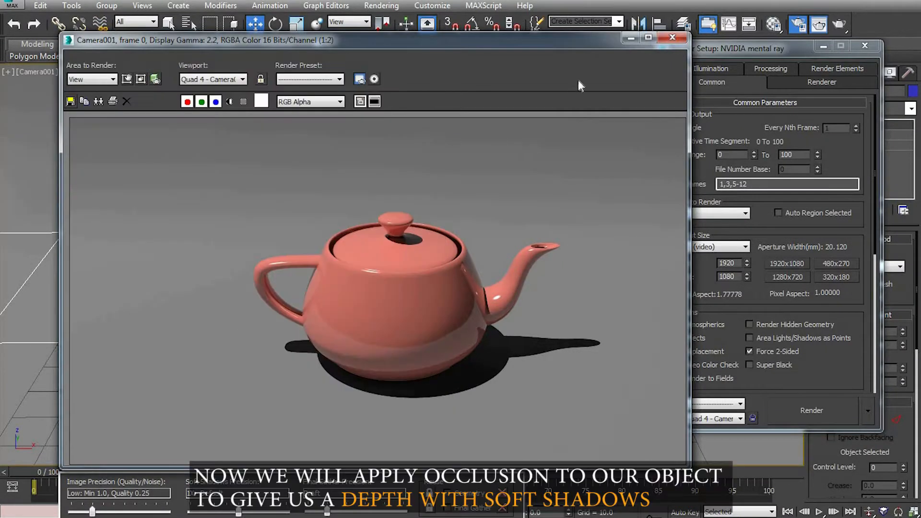
pyautogui.click(664, 40)
pyautogui.click(865, 45)
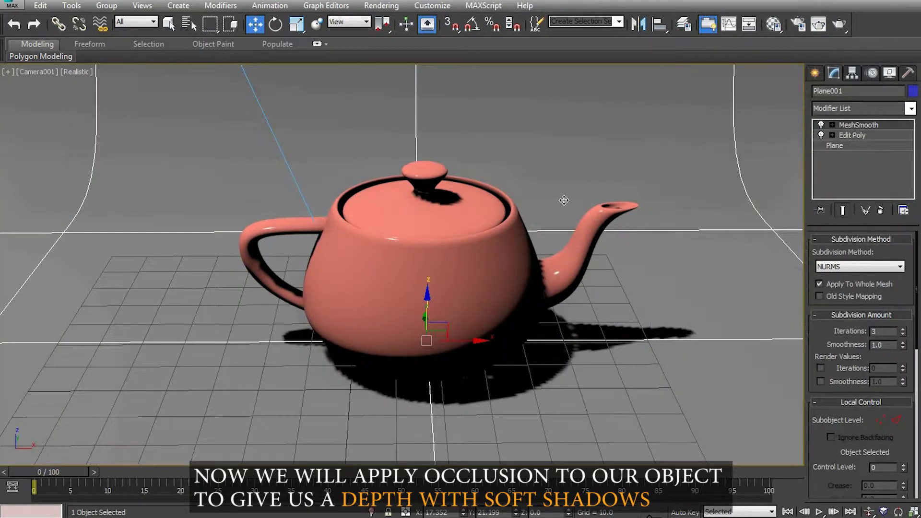
# Step: Change the third material slot to a mental ray material
pyautogui.press('m')
pyautogui.click(706, 38)
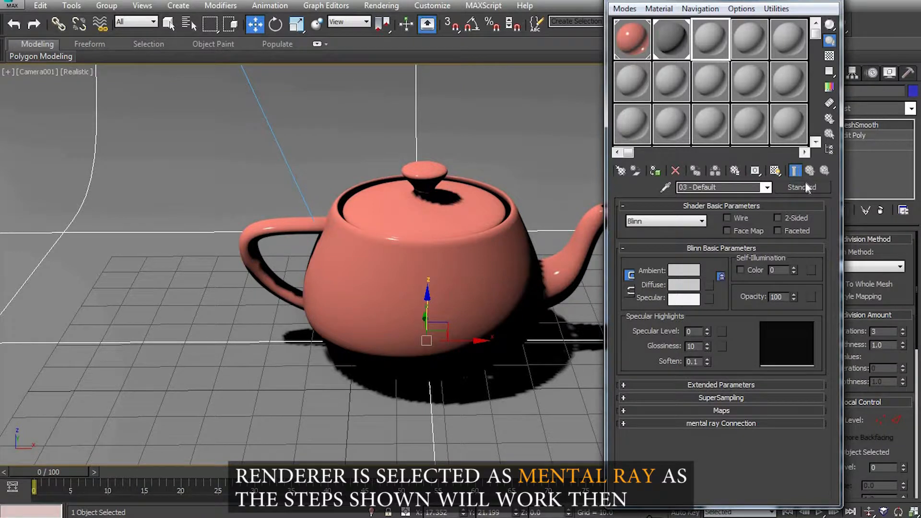
pyautogui.click(802, 187)
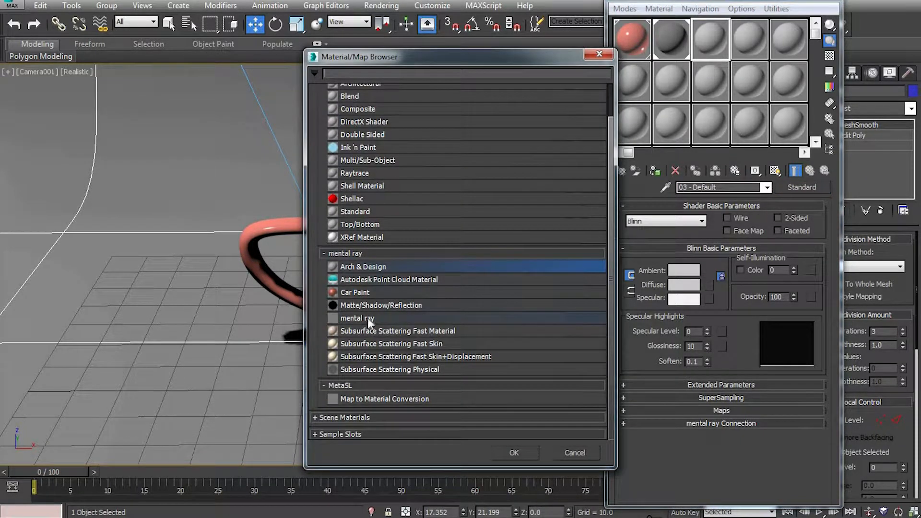
pyautogui.doubleClick(387, 318)
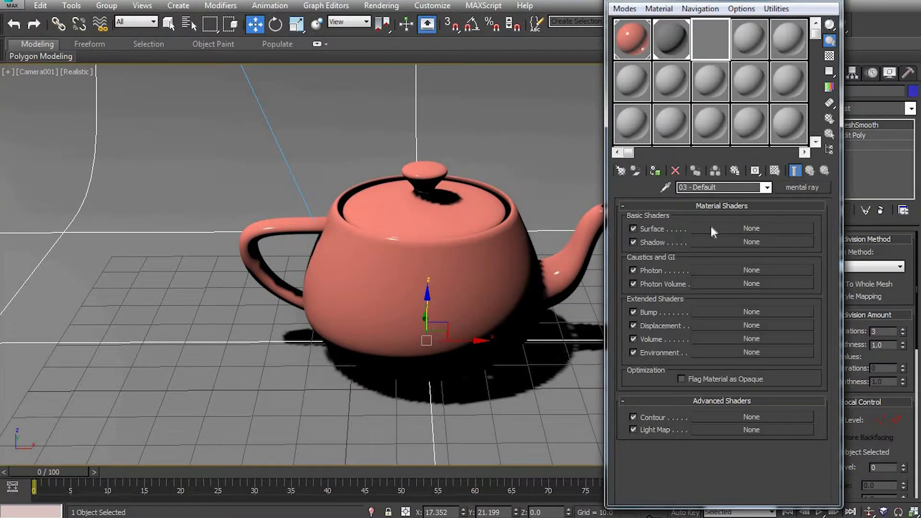
# Step: Give the mental ray material an Ambient/Reflective Occlusion surface shader with 128 samples and the Occlusion type
pyautogui.click(734, 227)
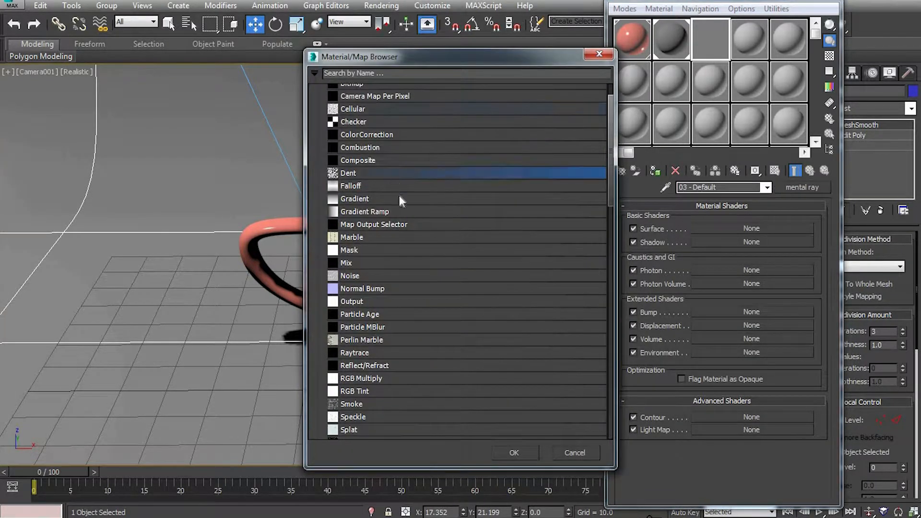
pyautogui.scroll(-3, 401, 221)
pyautogui.scroll(-4, 404, 231)
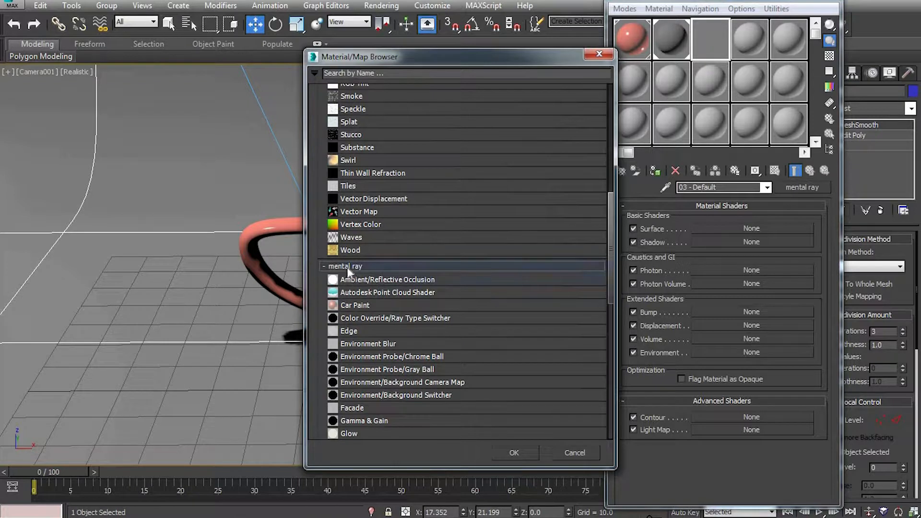
pyautogui.click(432, 280)
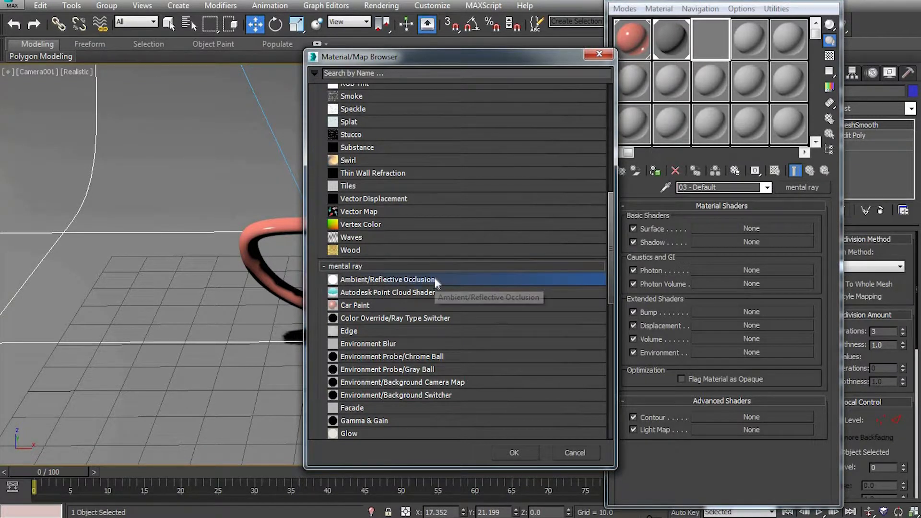
pyautogui.doubleClick(433, 278)
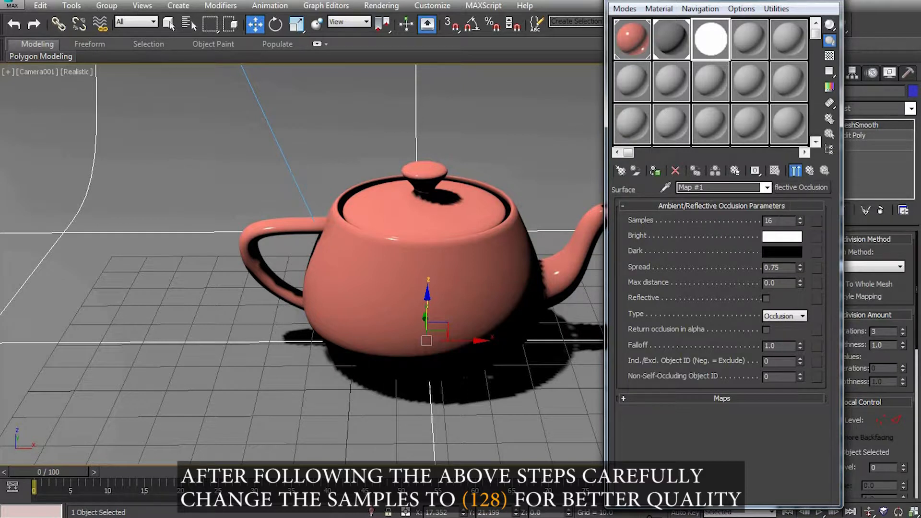
pyautogui.write('128')
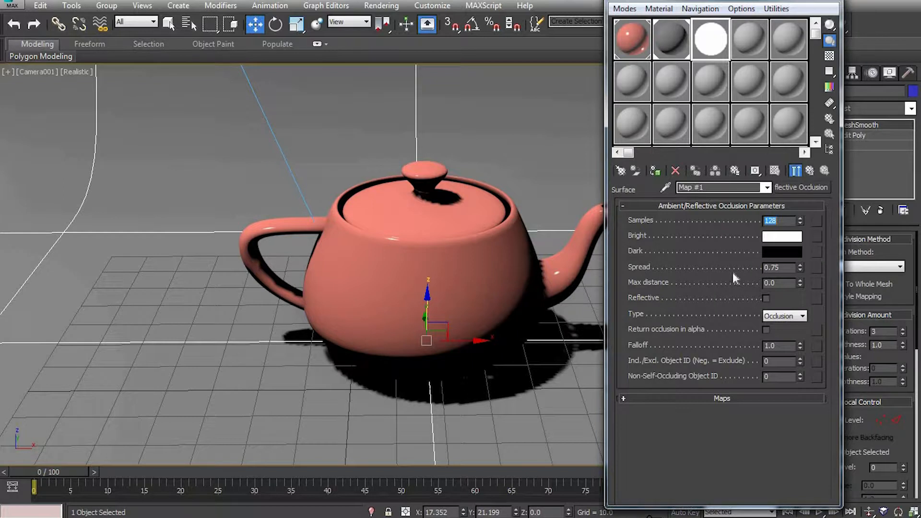
pyautogui.click(787, 318)
pyautogui.click(783, 327)
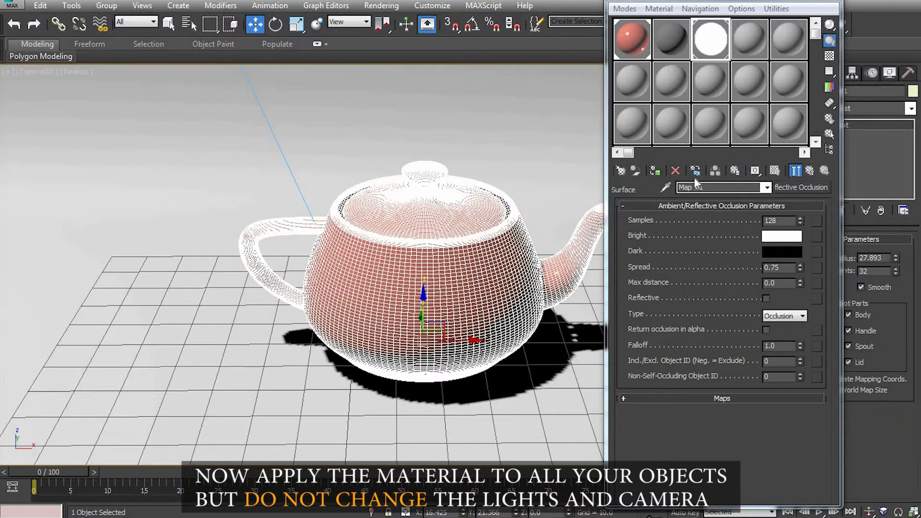
# Step: Assign the occlusion material to the backdrop and teapot, and render the camera view
pyautogui.click(654, 171)
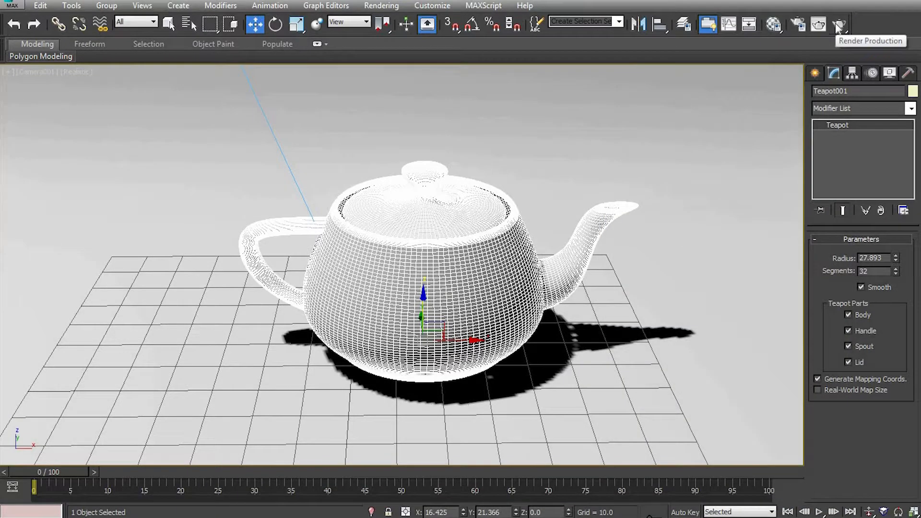
pyautogui.click(837, 25)
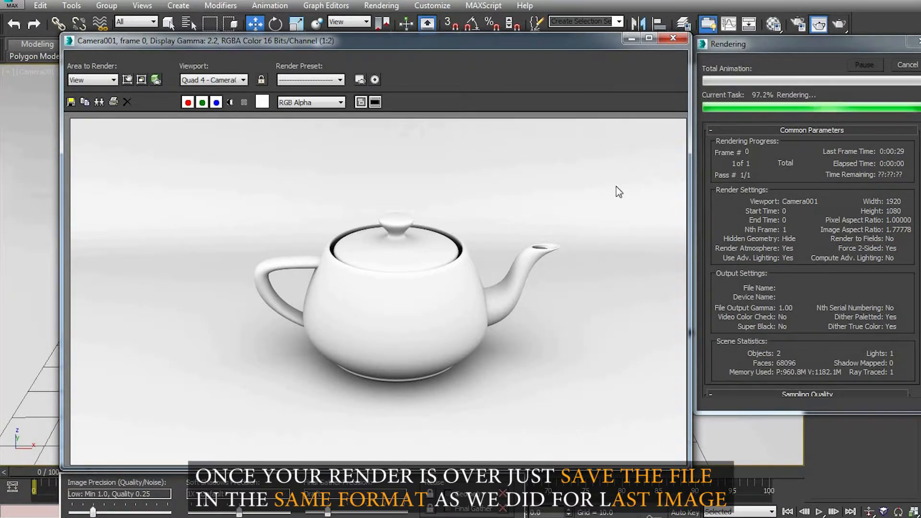
# Step: Save the occlusion render to the Desktop as a JPEG file named occlusion
pyautogui.click(71, 102)
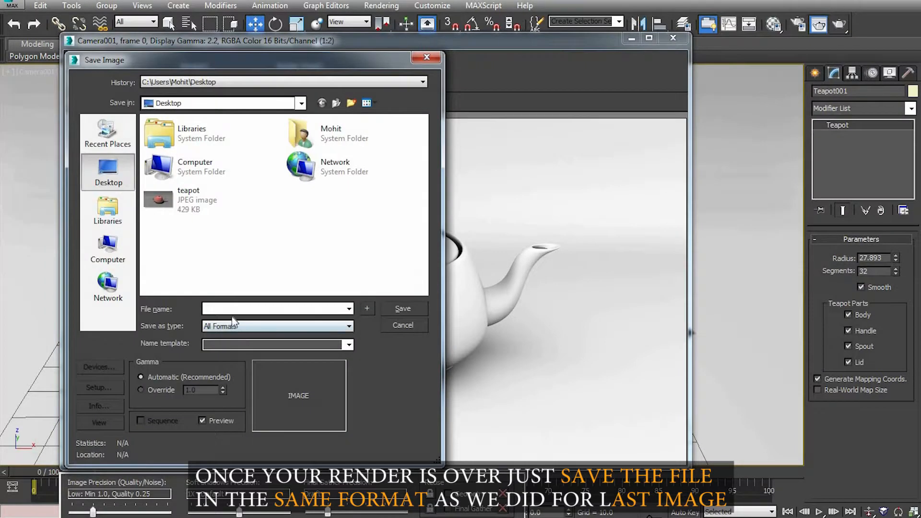
pyautogui.write('occlusion')
pyautogui.click(268, 326)
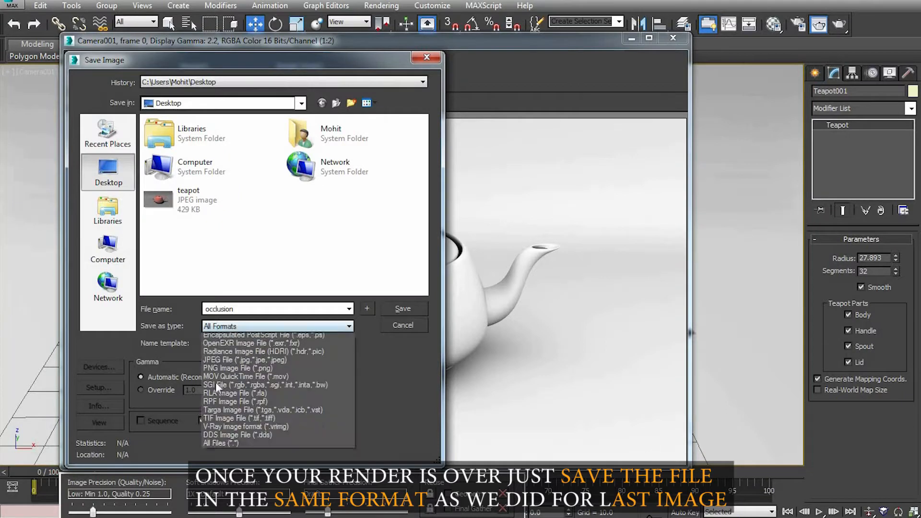
pyautogui.click(229, 391)
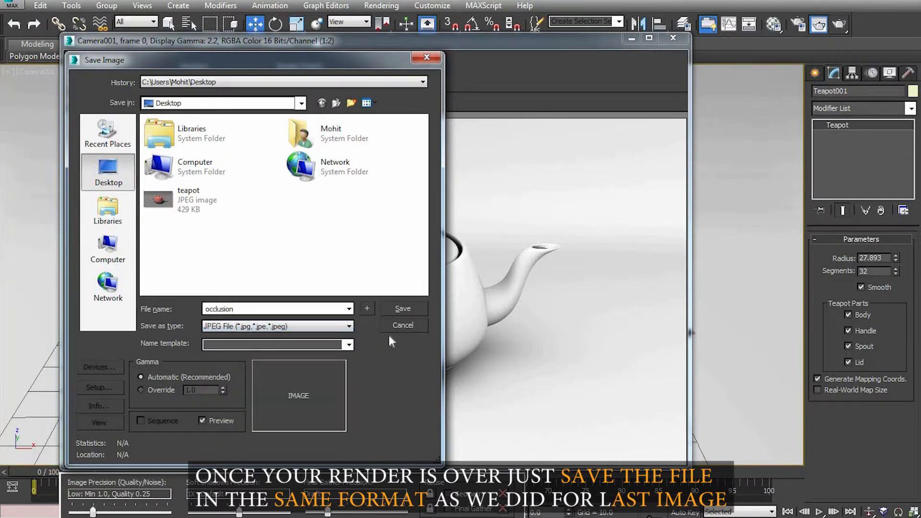
pyautogui.click(391, 310)
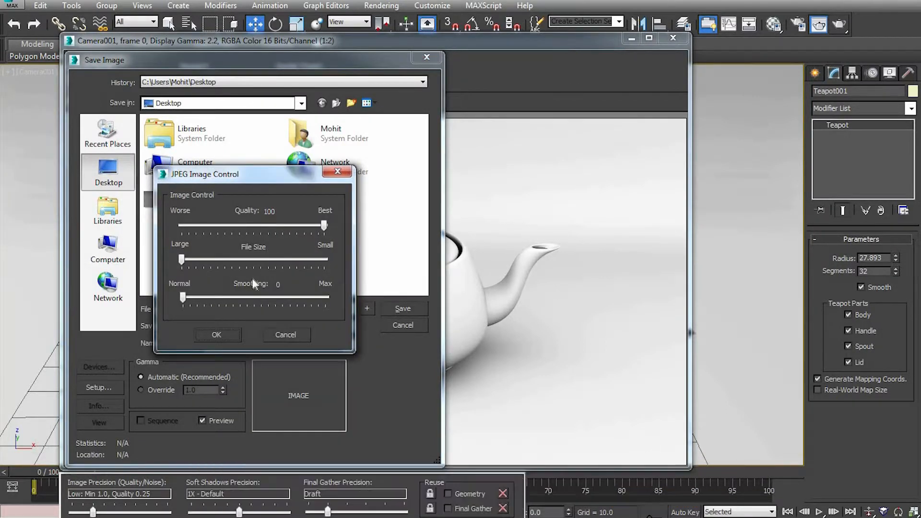
pyautogui.click(230, 332)
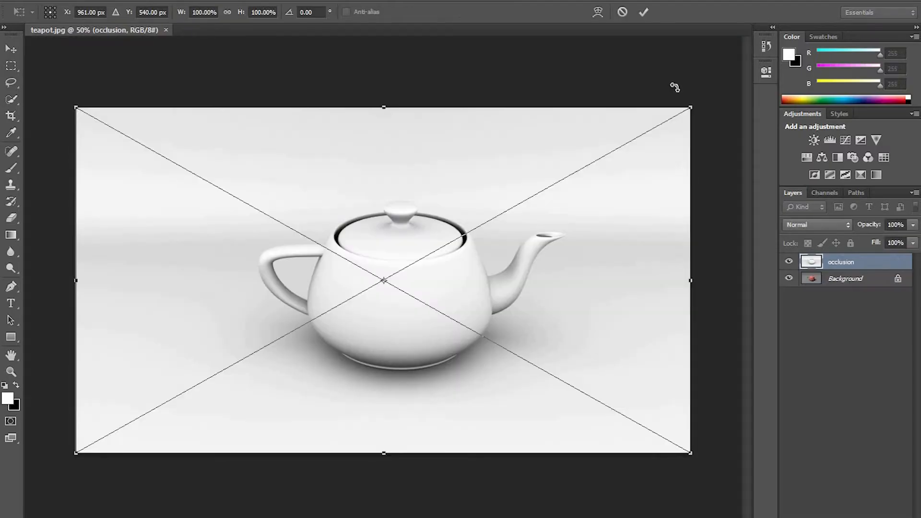
# Step: In Photoshop, commit the occlusion image placed over teapot.jpg and convert the locked Background into a regular layer
pyautogui.click(643, 14)
pyautogui.rightClick(858, 262)
pyautogui.click(726, 151)
pyautogui.doubleClick(845, 279)
pyautogui.click(553, 164)
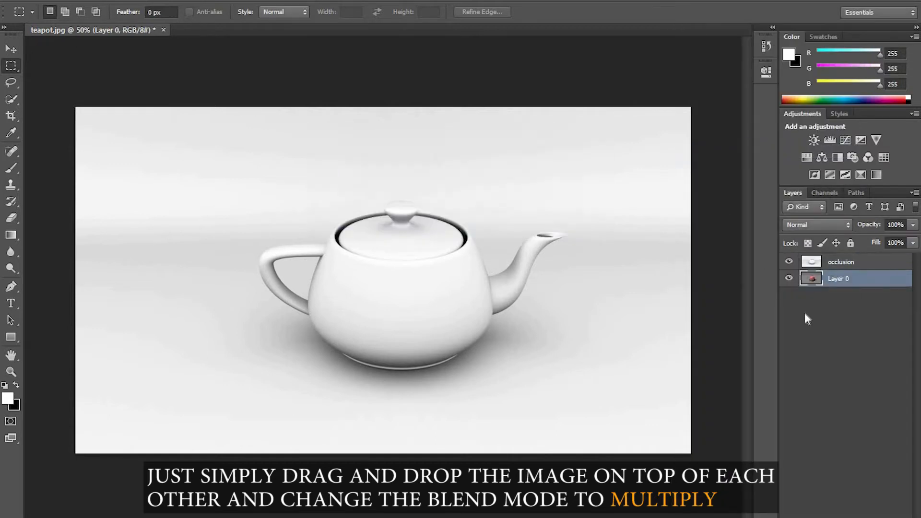
# Step: Set the occlusion layer's blend mode to Multiply and inspect the teapot closely
pyautogui.click(805, 313)
pyautogui.click(868, 269)
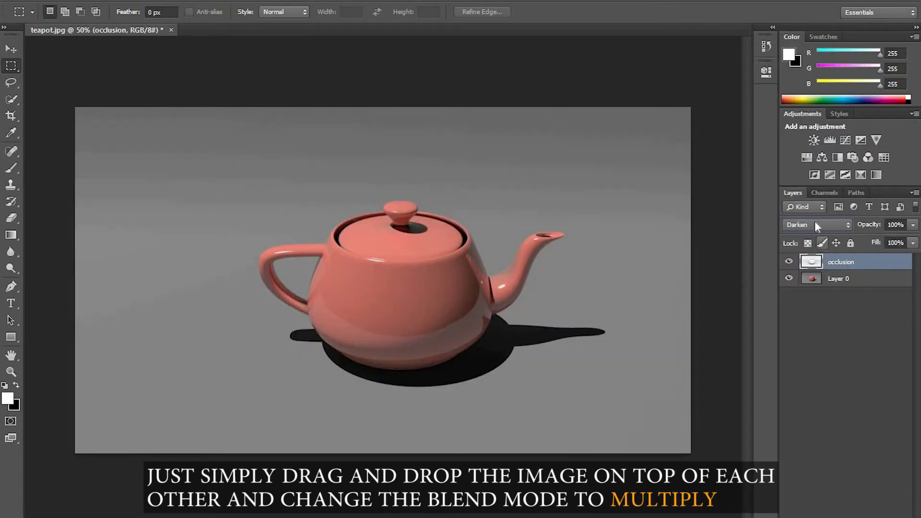
pyautogui.click(816, 225)
pyautogui.click(815, 30)
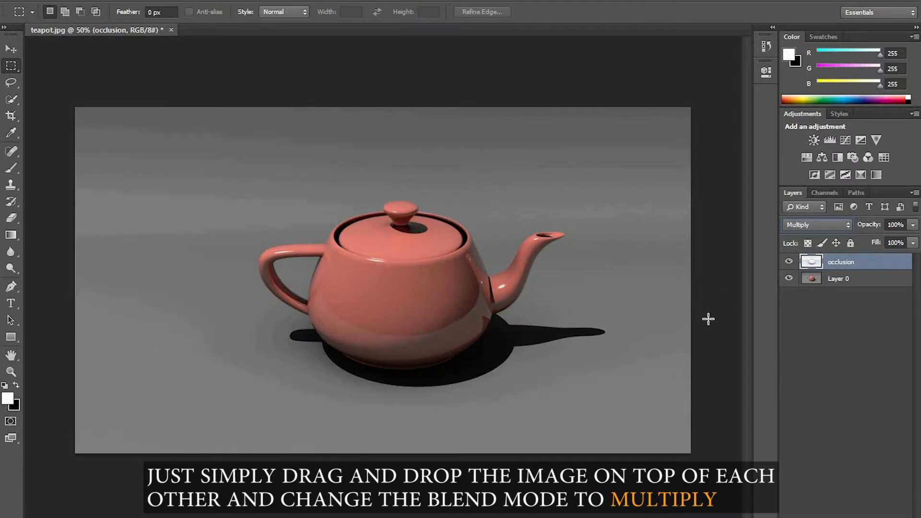
pyautogui.keyDown('alt'); pyautogui.scroll(5, 470, 296); pyautogui.keyUp('alt')
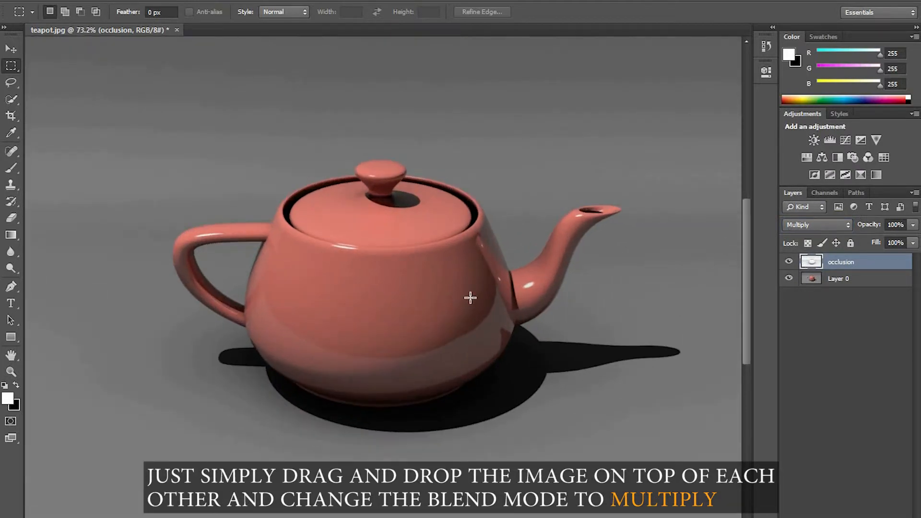
# Step: Compare the teapot image with and without the occlusion layer, both close up and in full view
pyautogui.moveTo(500, 334)
pyautogui.mouseDown()
pyautogui.moveTo(516, 336)
pyautogui.moveTo(509, 333)
pyautogui.mouseUp()
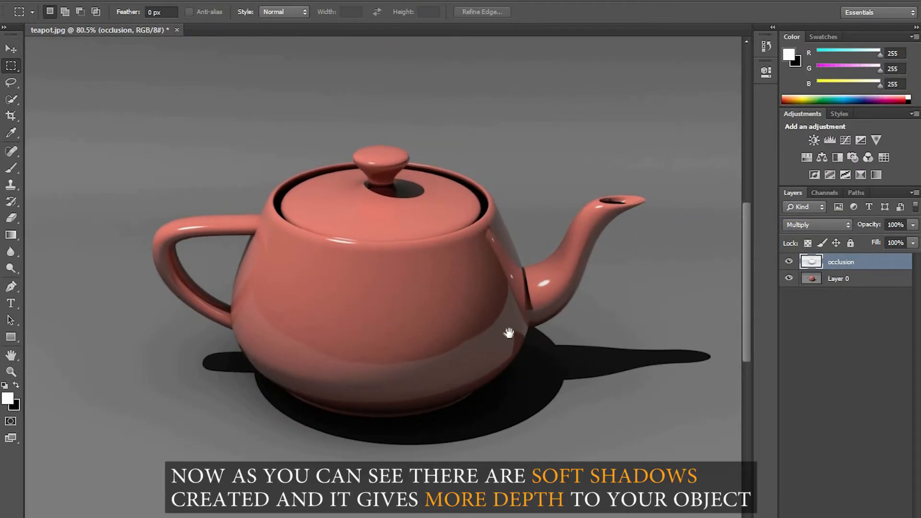
pyautogui.click(788, 262)
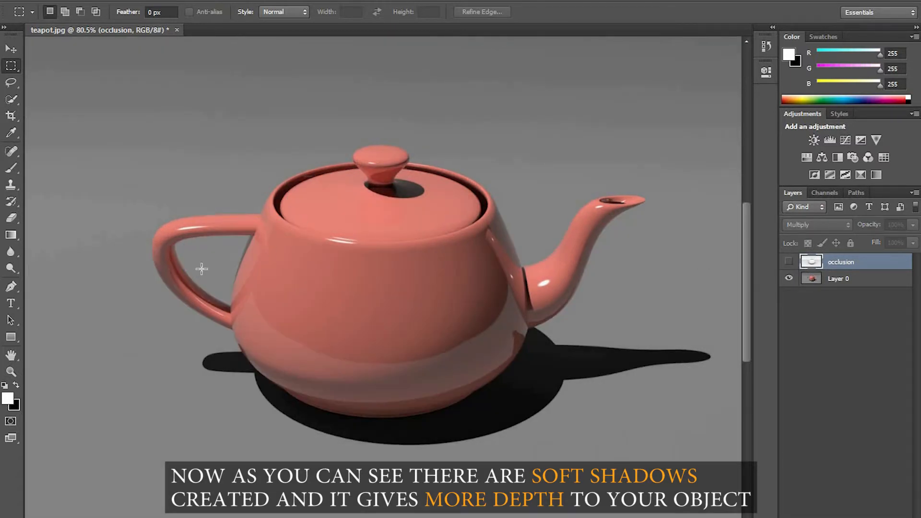
pyautogui.click(789, 262)
pyautogui.click(788, 262)
pyautogui.click(788, 262)
pyautogui.click(788, 262)
pyautogui.click(788, 262)
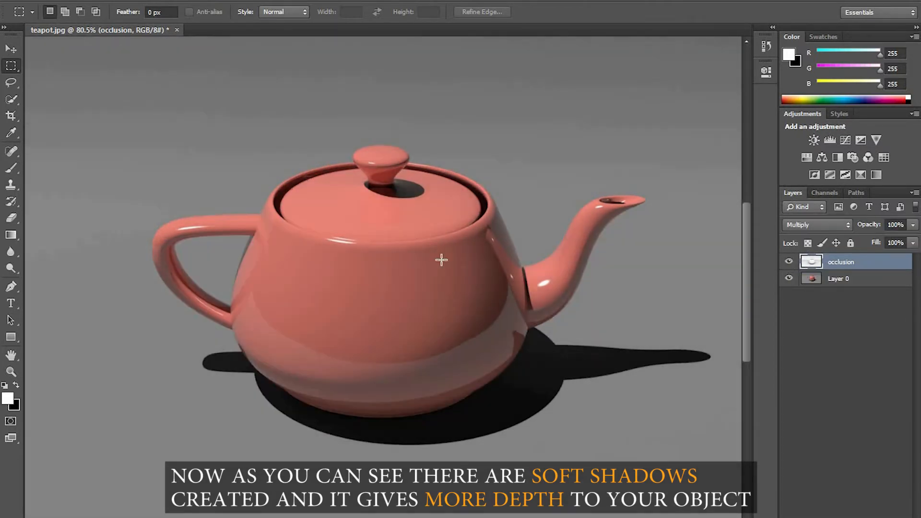
pyautogui.keyDown('alt'); pyautogui.scroll(-5, 440, 260); pyautogui.keyUp('alt')
pyautogui.click(788, 262)
pyautogui.click(788, 262)
pyautogui.click(788, 263)
pyautogui.click(788, 262)
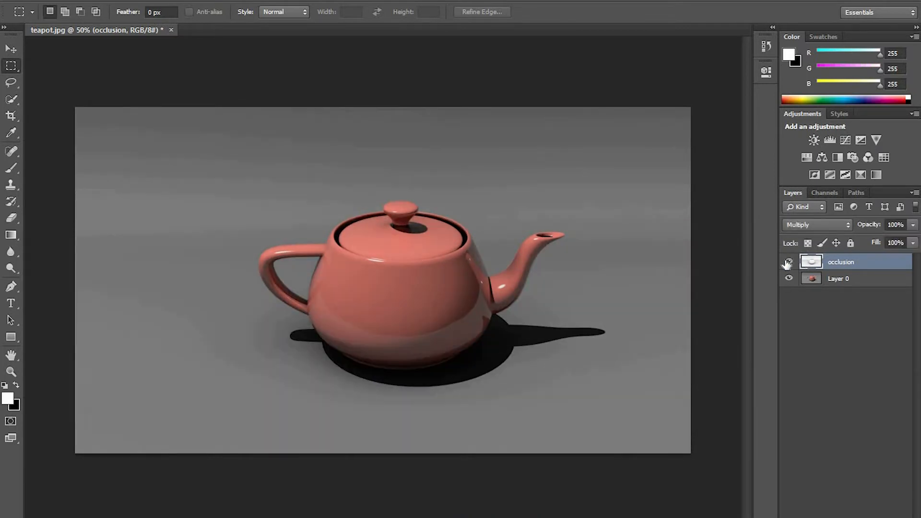
pyautogui.click(789, 263)
pyautogui.click(788, 263)
pyautogui.click(788, 263)
pyautogui.click(788, 262)
pyautogui.click(788, 262)
pyautogui.click(788, 262)
pyautogui.click(788, 262)
pyautogui.click(788, 262)
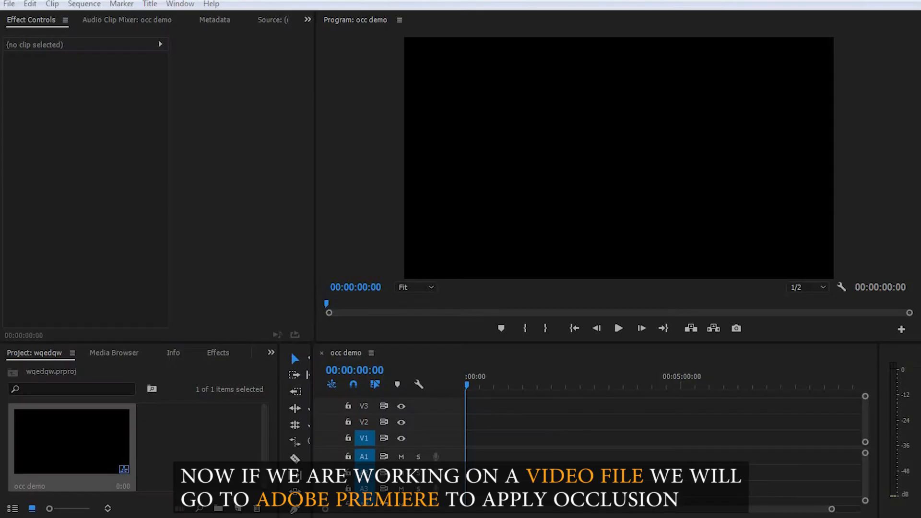
# Step: In Premiere Pro, import the teapot and occlusion JPEG images from the Desktop into the project
pyautogui.doubleClick(230, 448)
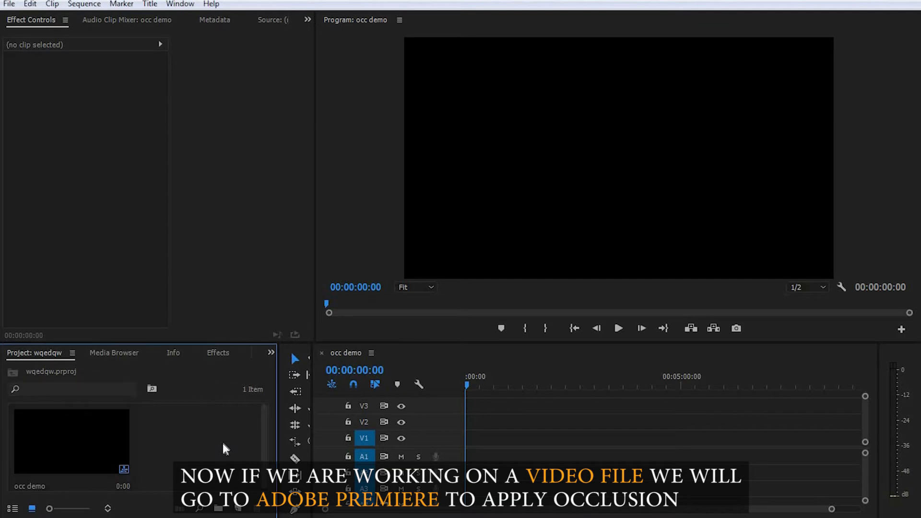
pyautogui.click(50, 119)
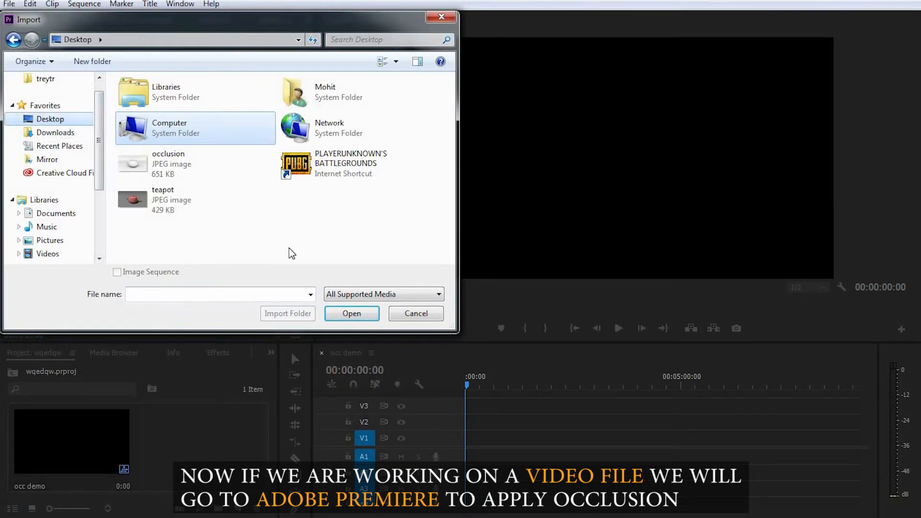
pyautogui.click(187, 201)
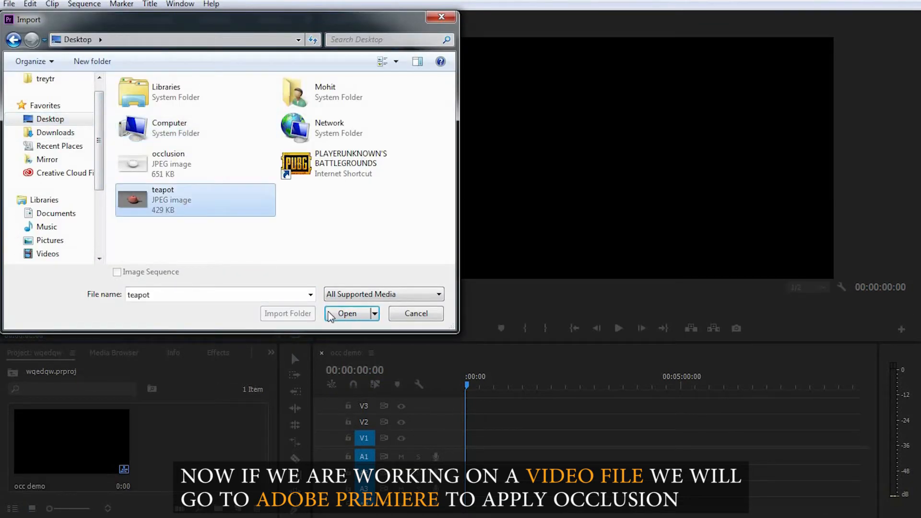
pyautogui.keyDown('ctrl'); pyautogui.click(154, 169); pyautogui.keyUp('ctrl')
pyautogui.click(348, 314)
# Step: Place teapot.jpg on V1 and occlusion.jpg directly above it on V2 at the start of the occ demo sequence
pyautogui.moveTo(115, 449); pyautogui.dragTo(469, 438)
pyautogui.scroll(3, 157, 442)
pyautogui.moveTo(192, 444); pyautogui.dragTo(468, 423)
pyautogui.keyDown('alt'); pyautogui.scroll(4, 537, 446); pyautogui.keyUp('alt')
pyautogui.keyDown('alt'); pyautogui.scroll(5, 537, 451); pyautogui.keyUp('alt')
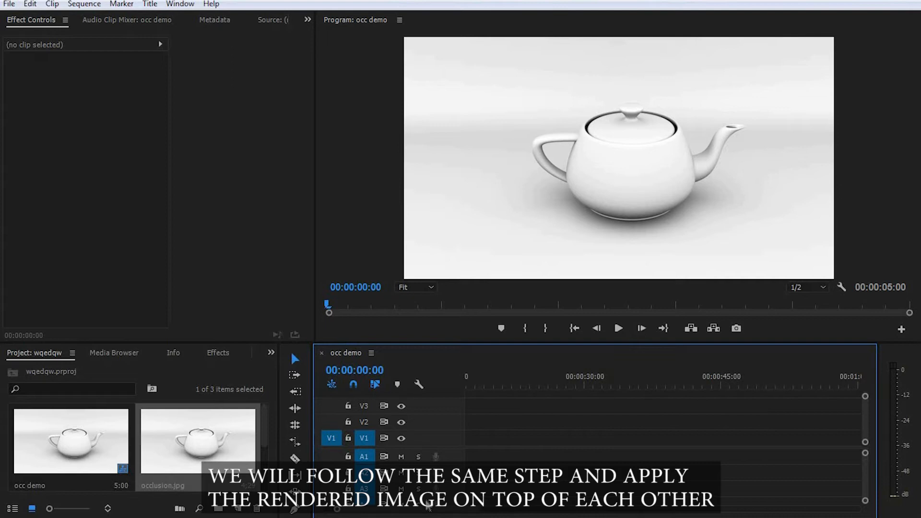
pyautogui.click(491, 386)
pyautogui.moveTo(497, 386); pyautogui.dragTo(458, 386)
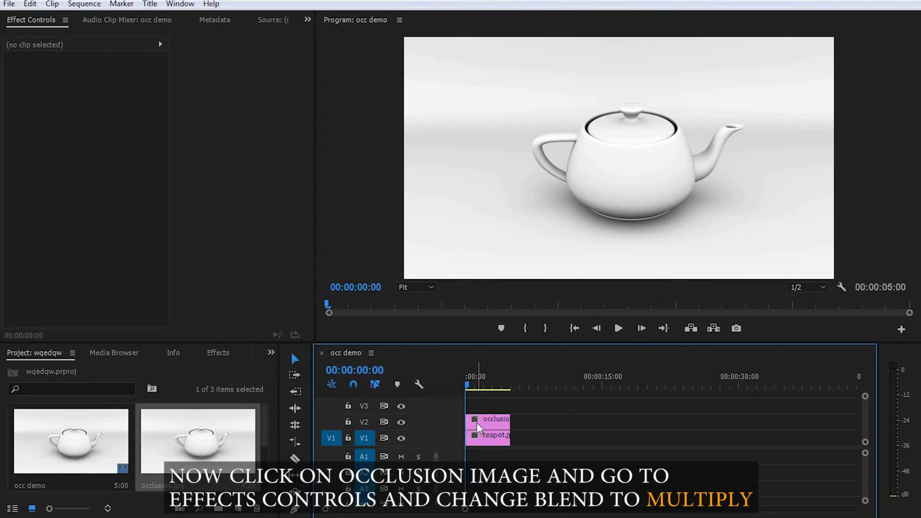
# Step: Set the blend mode of the occlusion clip on V2 to Multiply
pyautogui.click(480, 424)
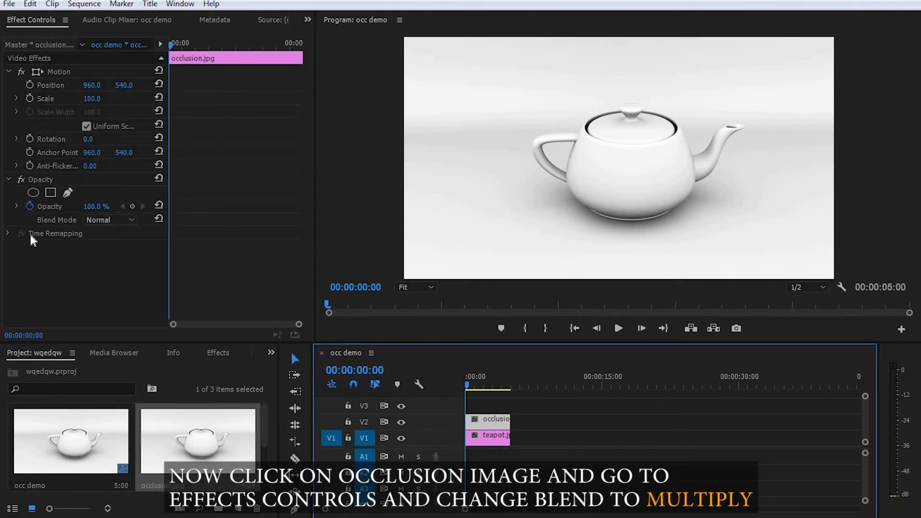
pyautogui.click(8, 179)
pyautogui.click(8, 179)
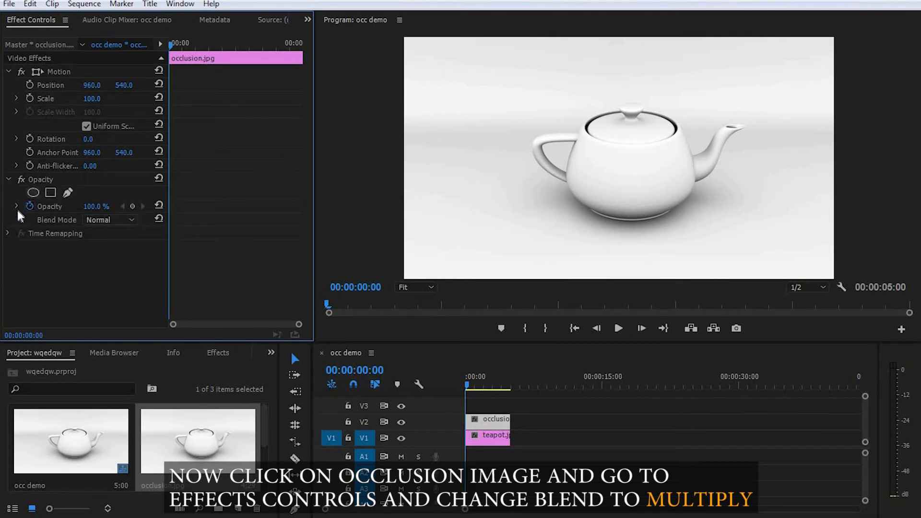
pyautogui.click(120, 220)
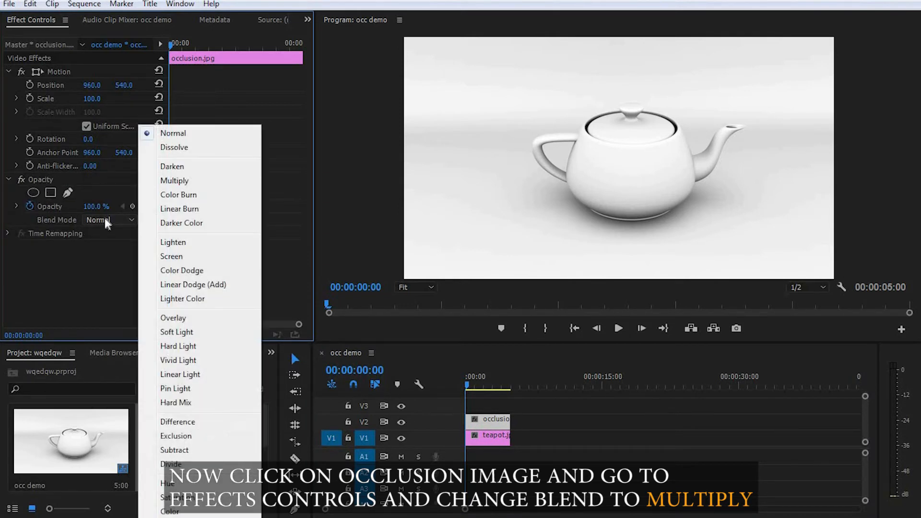
pyautogui.click(199, 180)
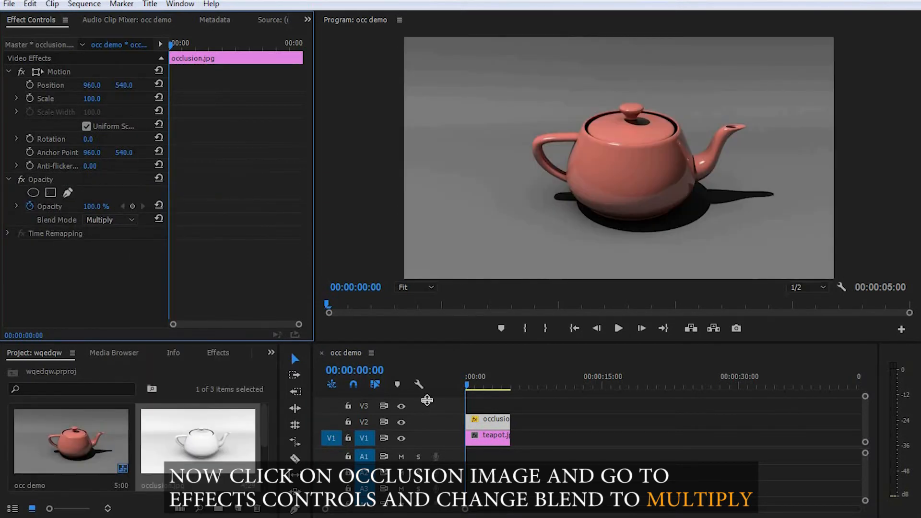
# Step: Enlarge the program preview, play the composited sequence briefly, and return the playhead to the start
pyautogui.click(488, 419)
pyautogui.moveTo(556, 343); pyautogui.dragTo(528, 367)
pyautogui.press('space')
pyautogui.press('space')
pyautogui.moveTo(499, 410); pyautogui.dragTo(443, 416)
# Step: Compare the sequence preview with the V2 occlusion track hidden and shown
pyautogui.click(402, 434)
pyautogui.click(402, 434)
pyautogui.click(402, 434)
pyautogui.click(402, 435)
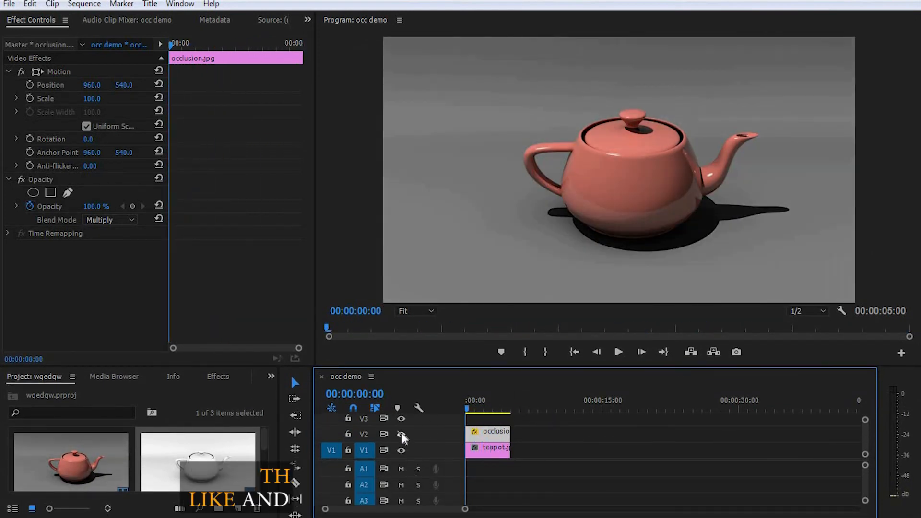
pyautogui.click(402, 434)
pyautogui.click(402, 434)
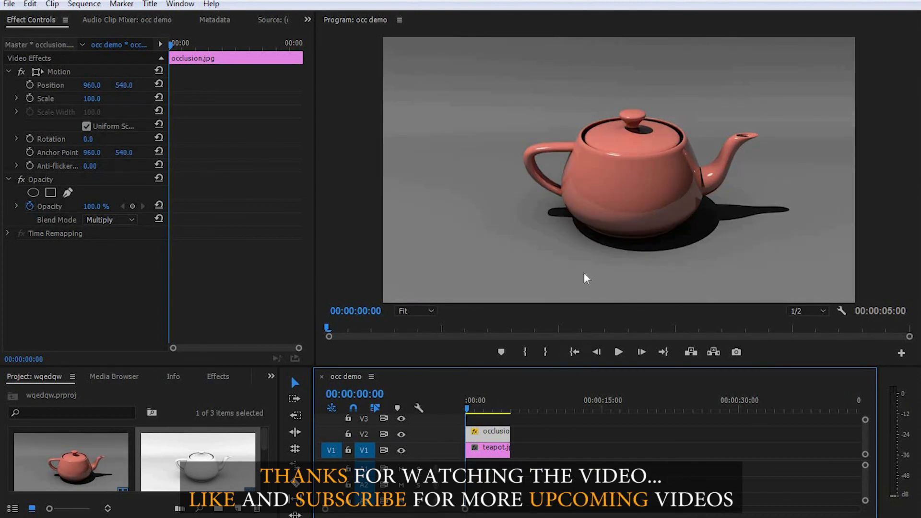